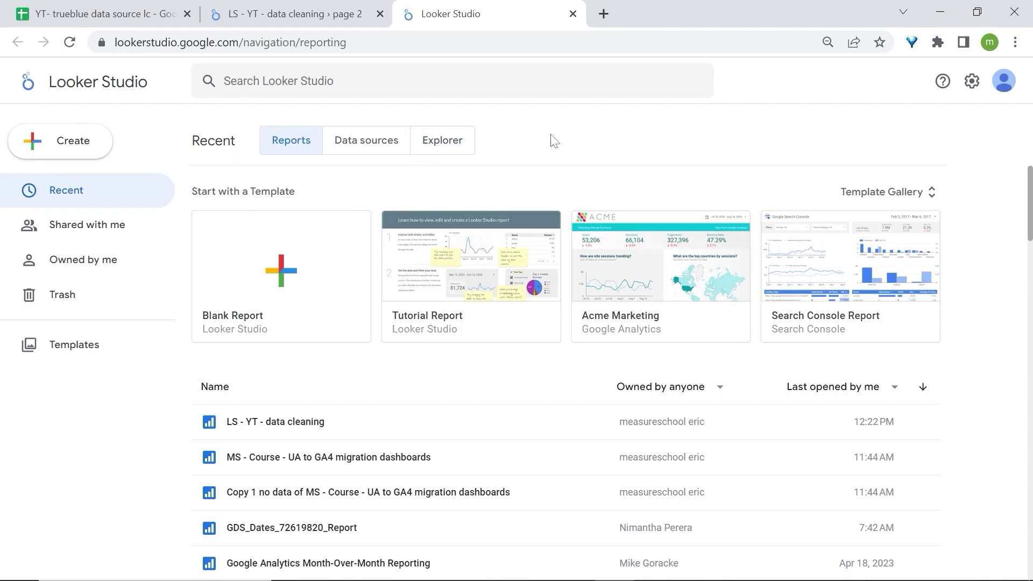
Switch to the Google Sheets data source and highlight the NULL Gender values in E9:E16 on the LS Null handling 3 sheet for inspection
click(105, 12)
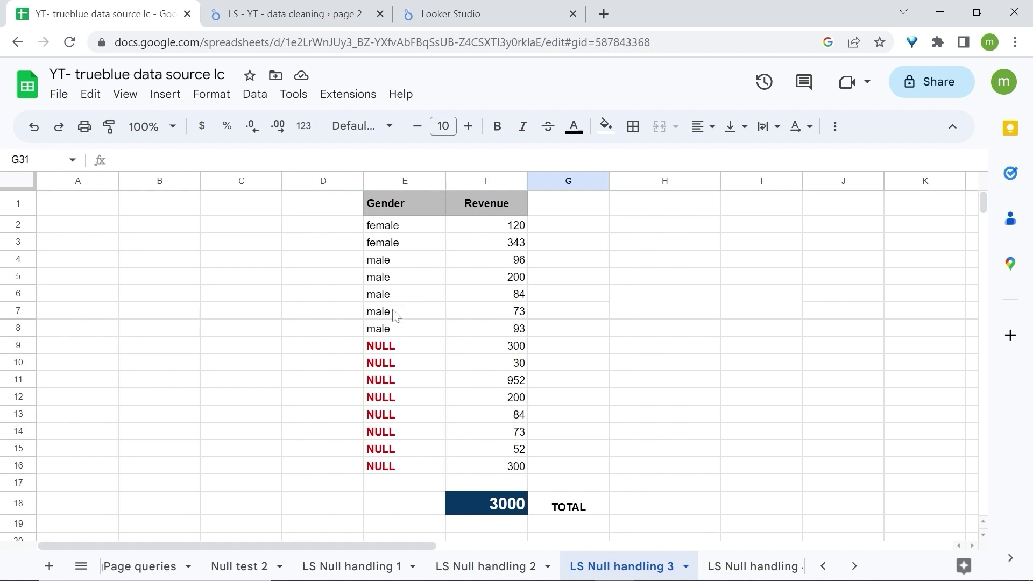
drag(422, 347, 417, 468)
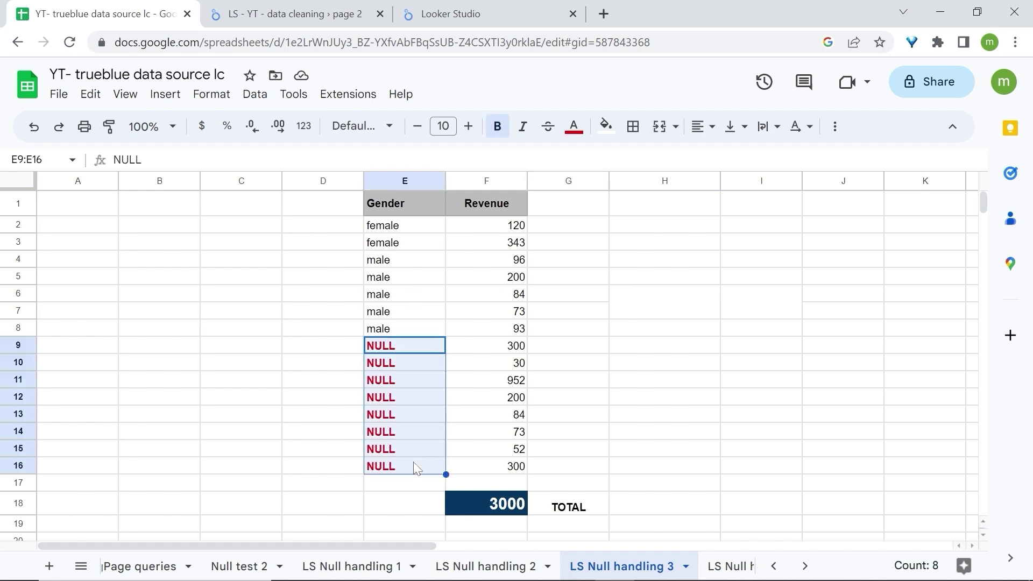
click(615, 368)
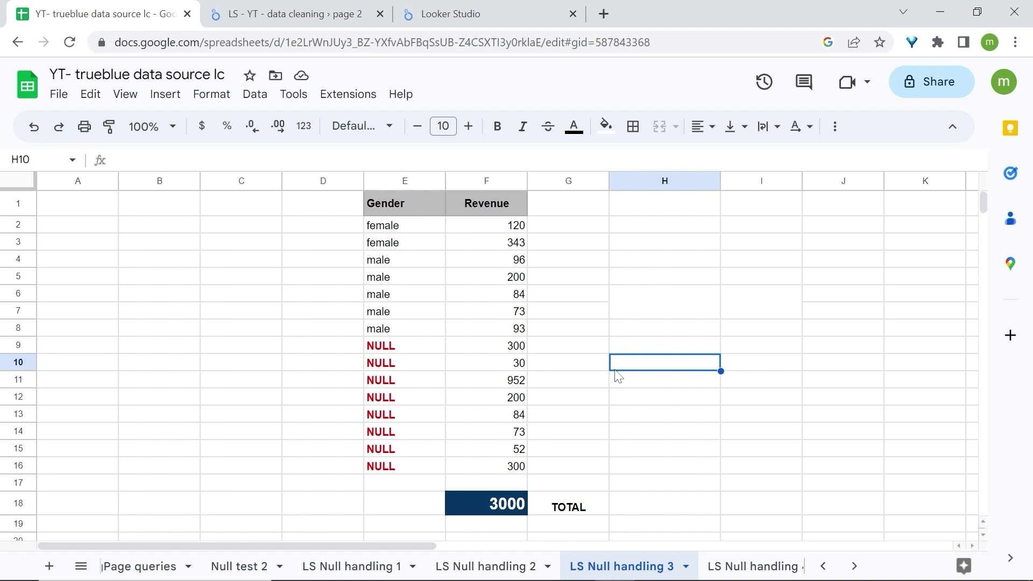
Switch to the Looker Studio report and examine the table's missing values, sorting it by Age ascending and descending
key(ctrl+Tab)
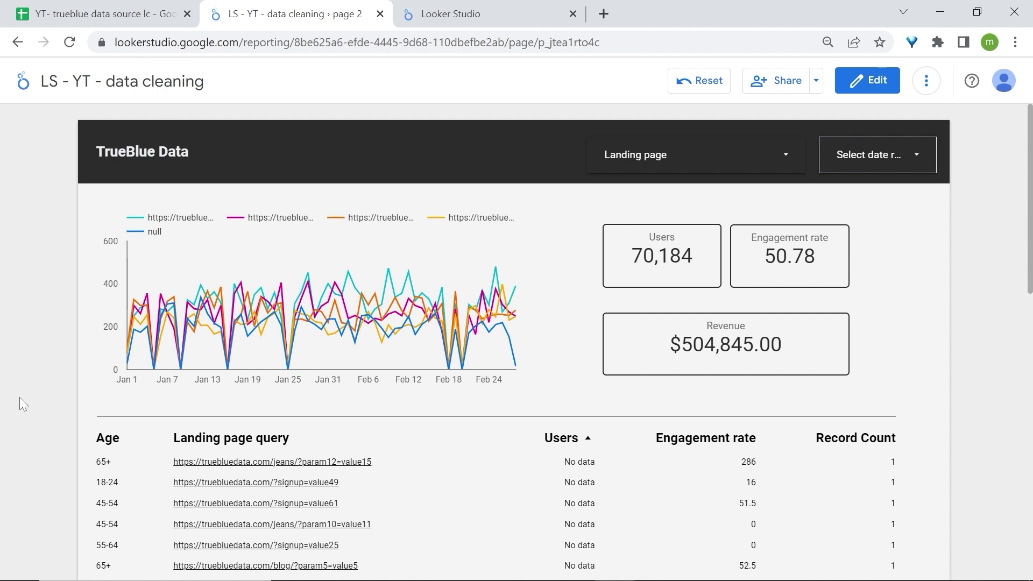
scroll(20, 397, down, 3)
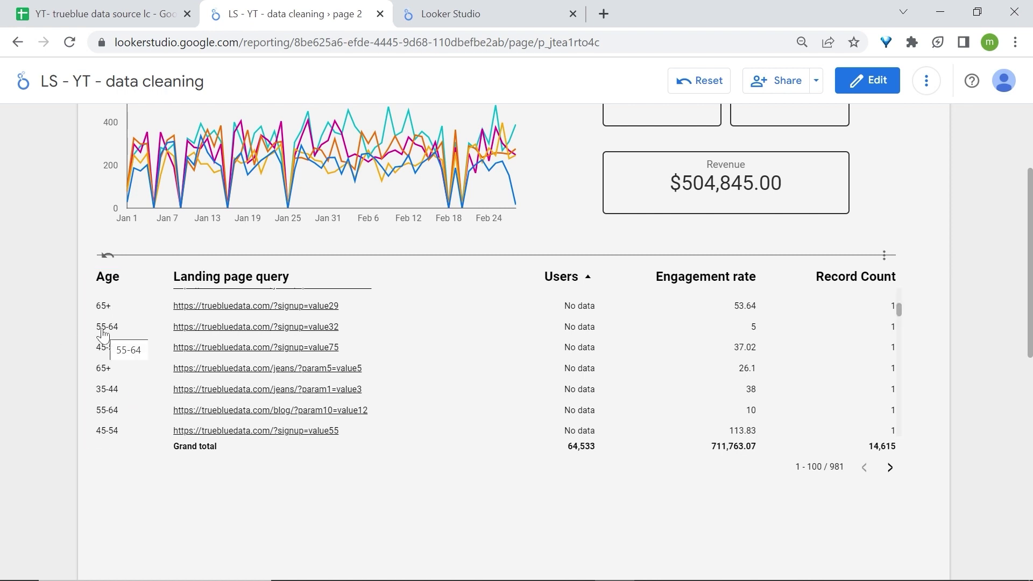
scroll(102, 332, down, 1)
scroll(103, 334, up, 1)
click(108, 278)
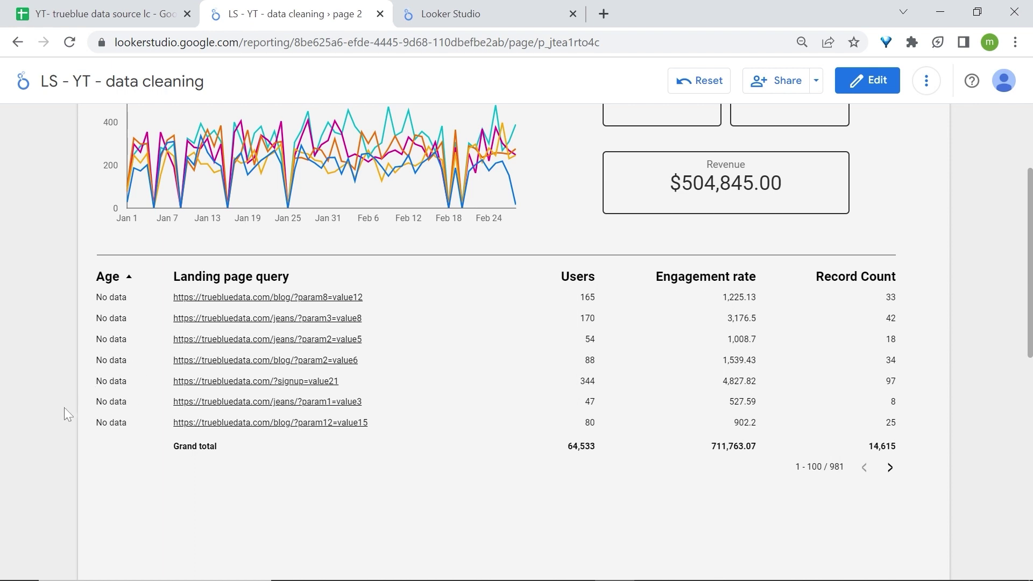
click(111, 277)
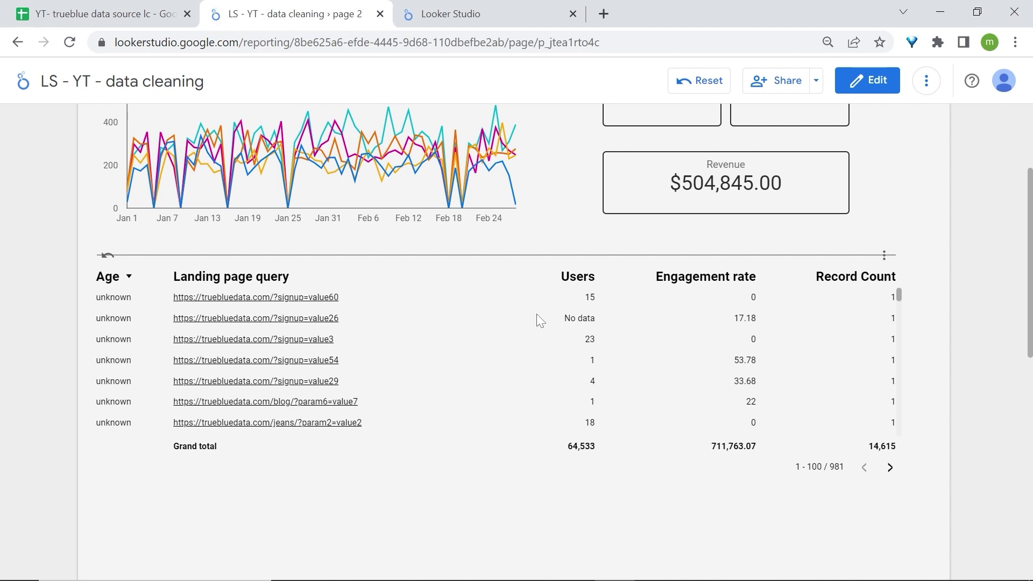
In edit mode, add a donut chart over the scorecards beside the time series and cross-filter the page by its null slice
scroll(338, 338, up, 4)
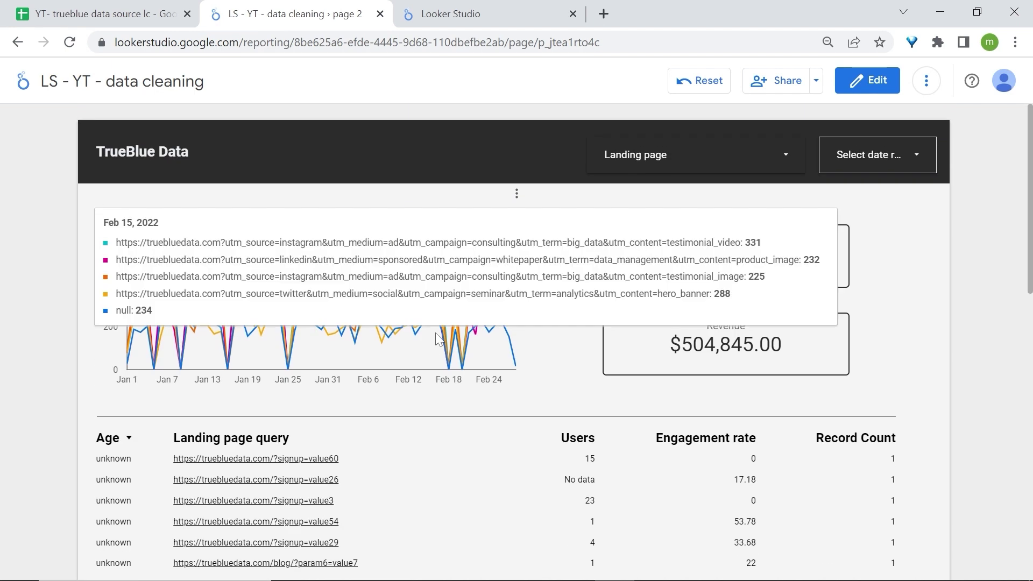
click(867, 81)
click(381, 118)
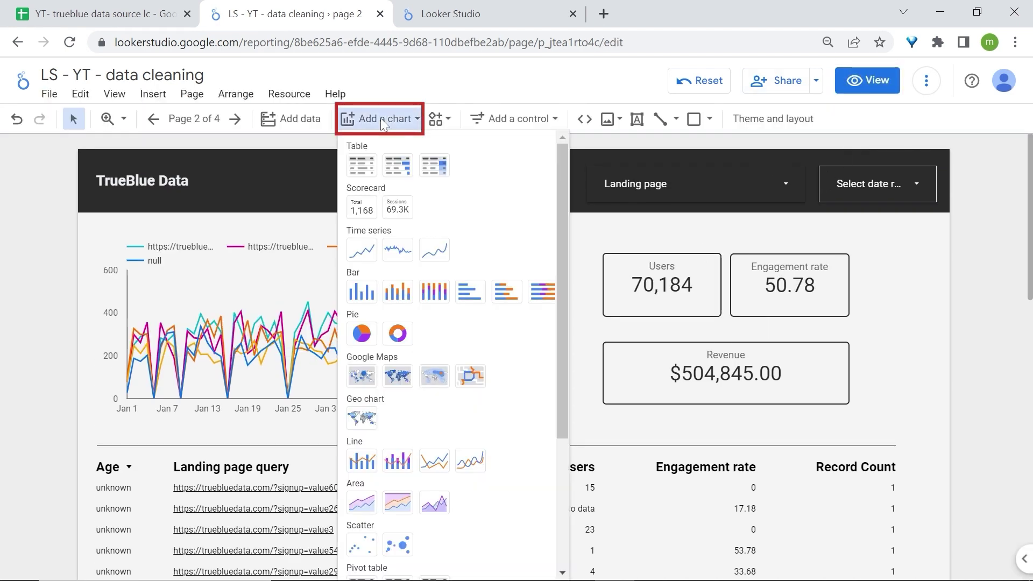
click(396, 334)
click(501, 433)
drag(501, 433, 703, 274)
drag(830, 342, 882, 341)
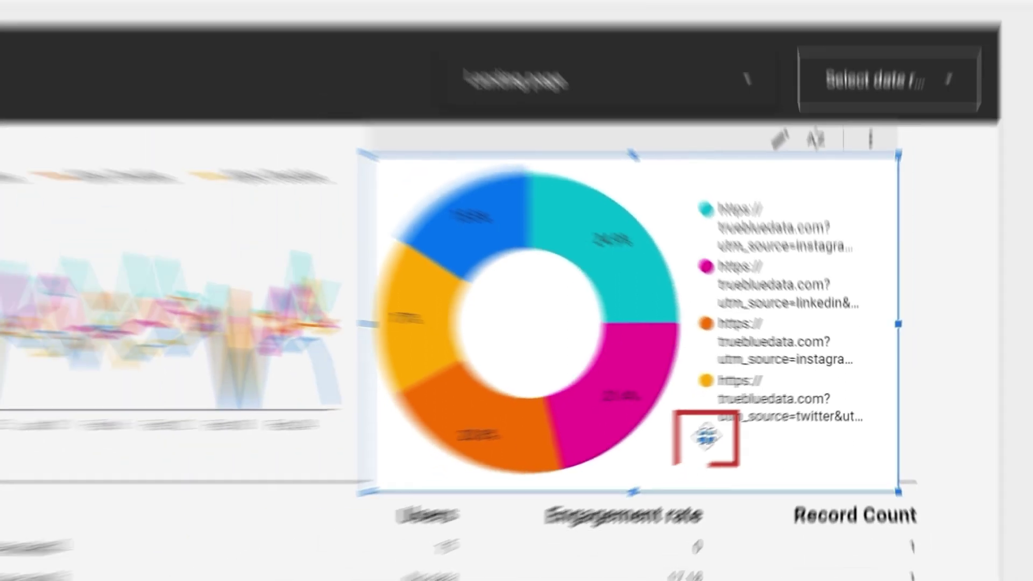
click(627, 469)
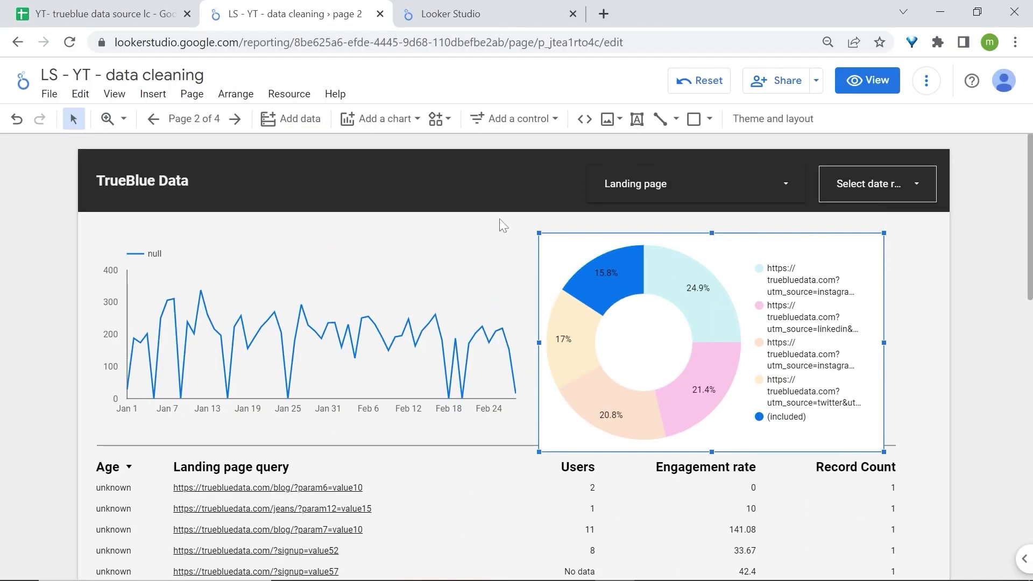
mouse_move(598, 275)
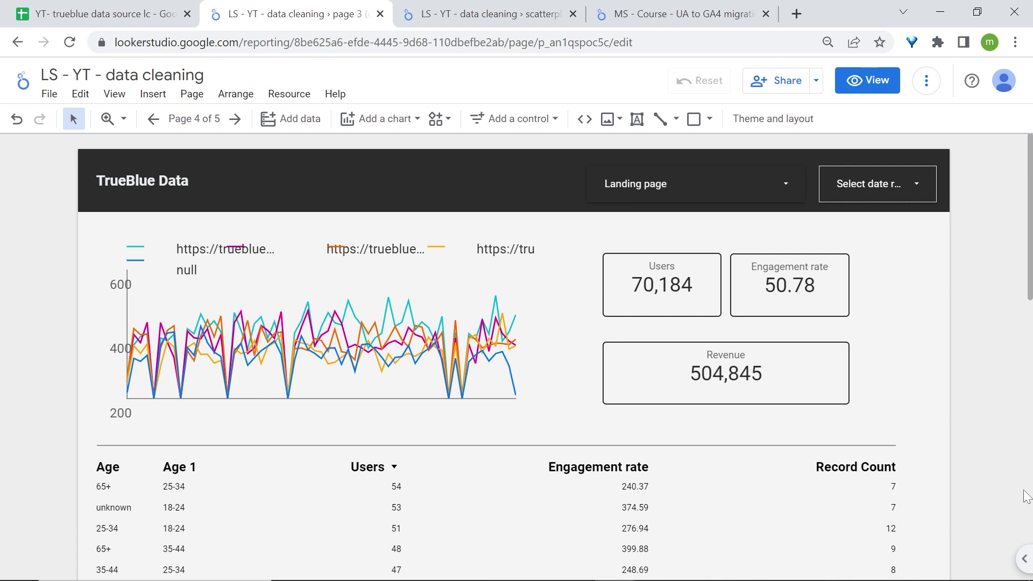
Start a new chart filter on the time series chart and name it "FILTER - Remove Null values"
click(1025, 557)
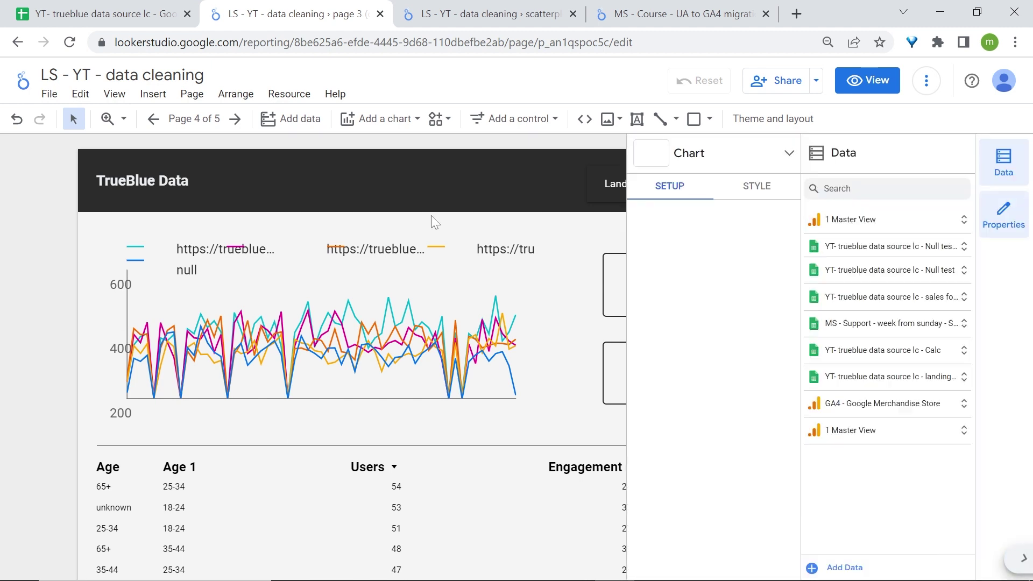
click(310, 248)
scroll(690, 362, down, 10)
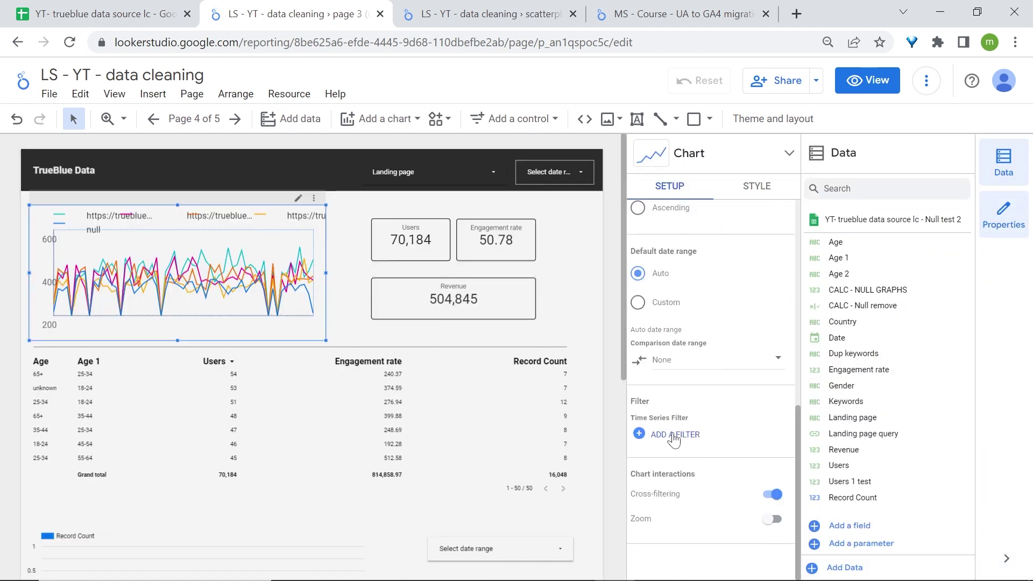
click(671, 434)
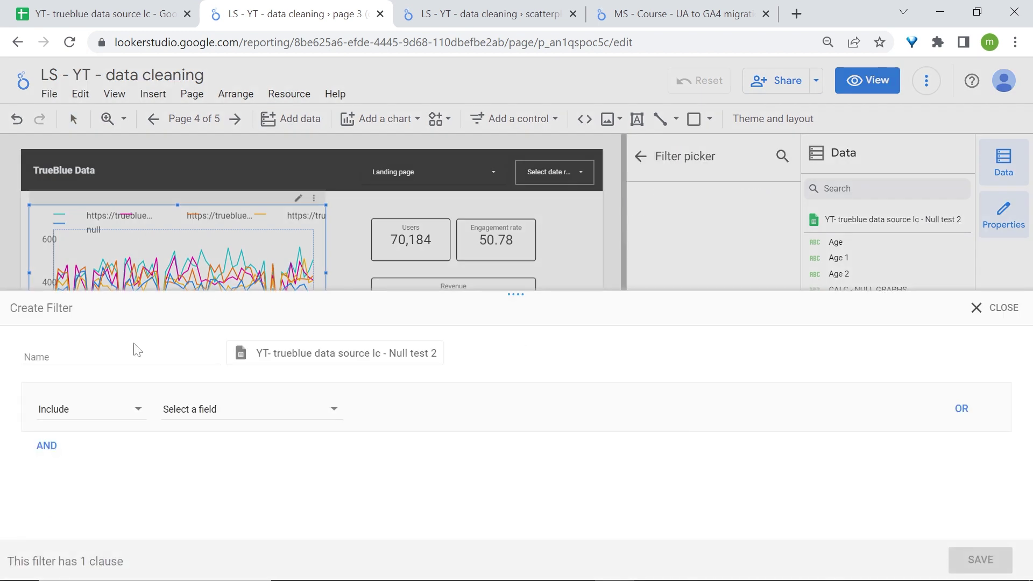
text(FILTER - Remove Null values)
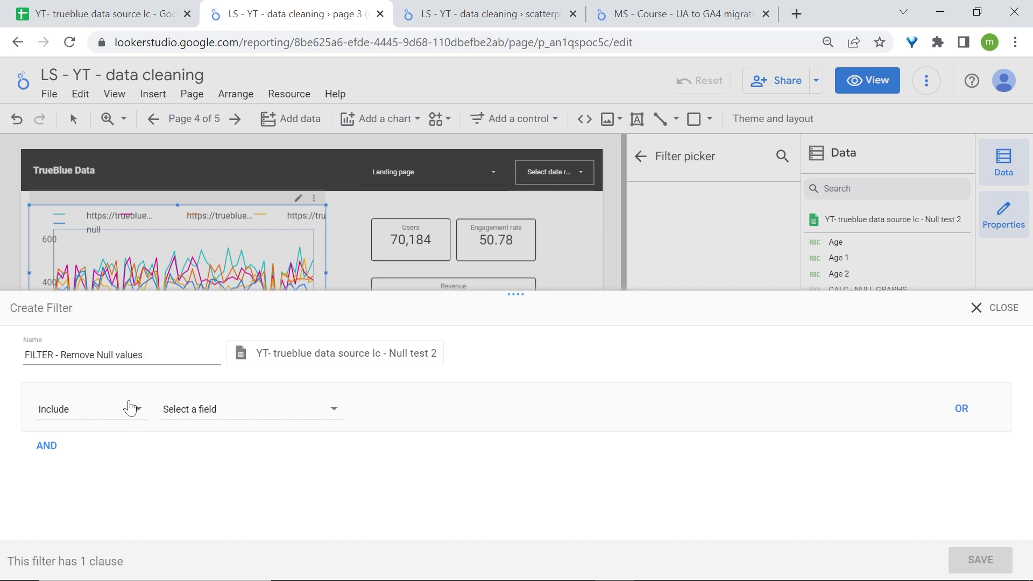
Define the filter to exclude records whose Landing page is equal to "Null" and save it to the time series chart
click(130, 407)
click(97, 448)
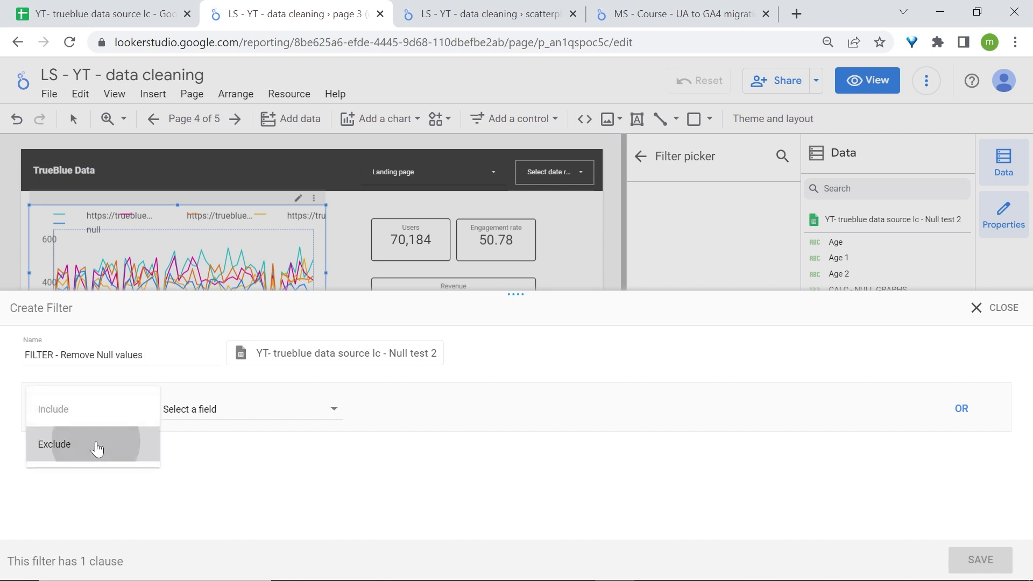
click(273, 414)
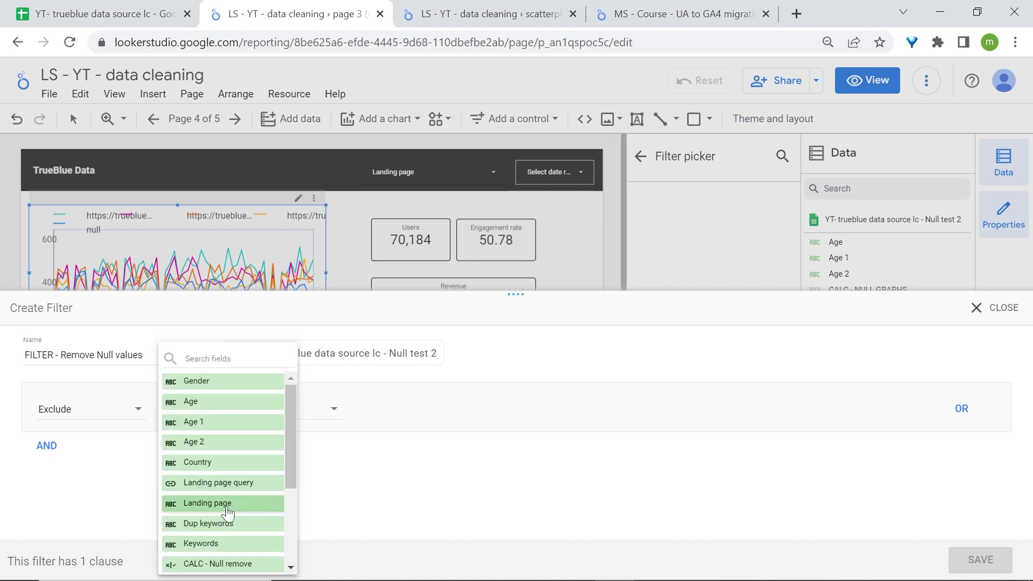
click(224, 504)
click(452, 413)
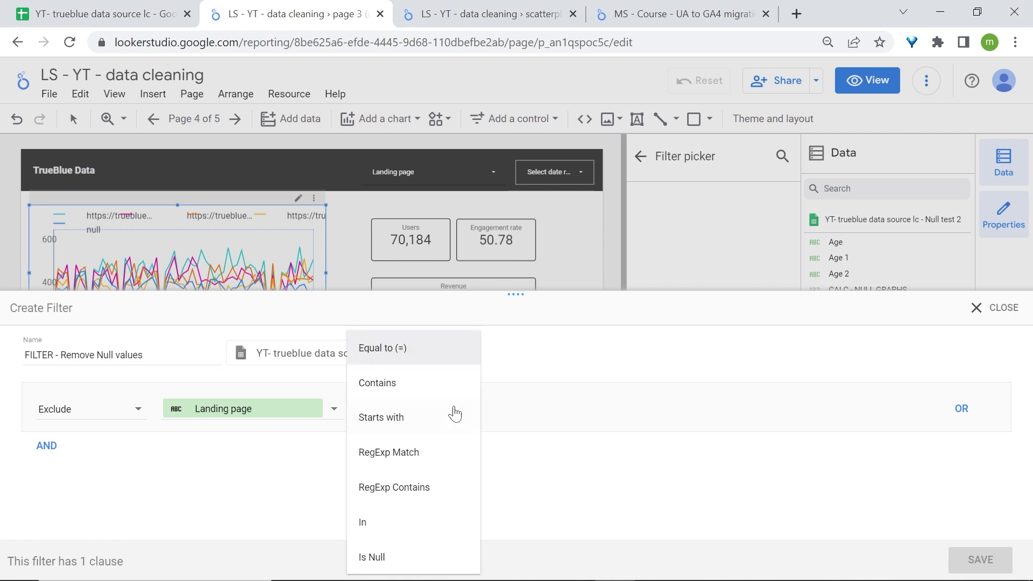
click(414, 347)
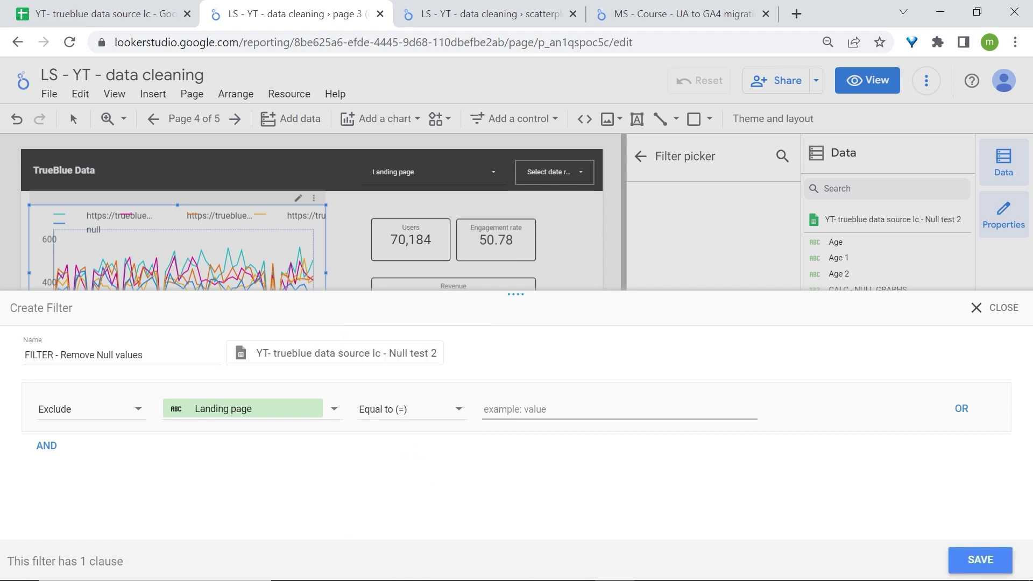
text(Null)
click(756, 489)
click(979, 560)
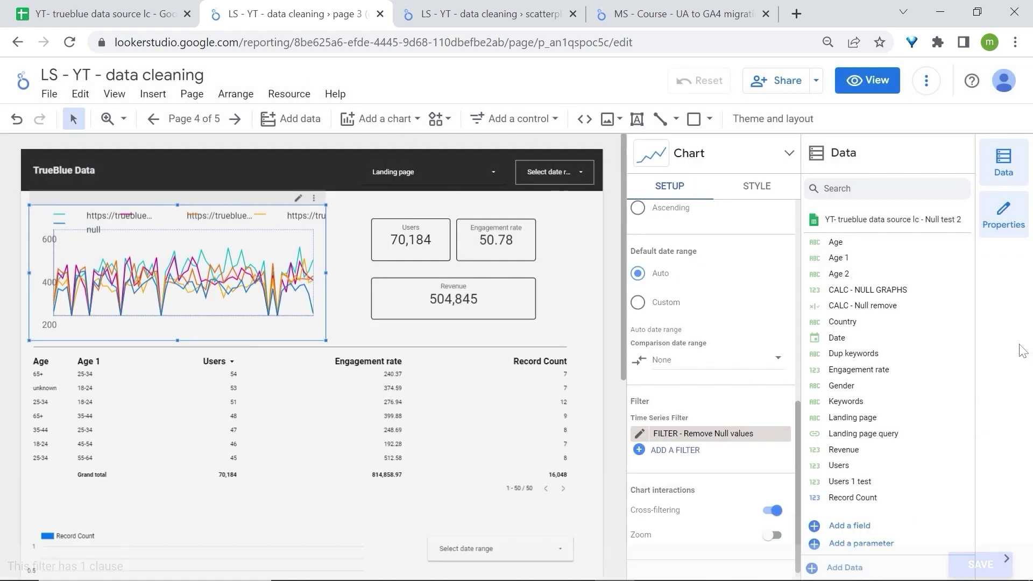
click(1005, 558)
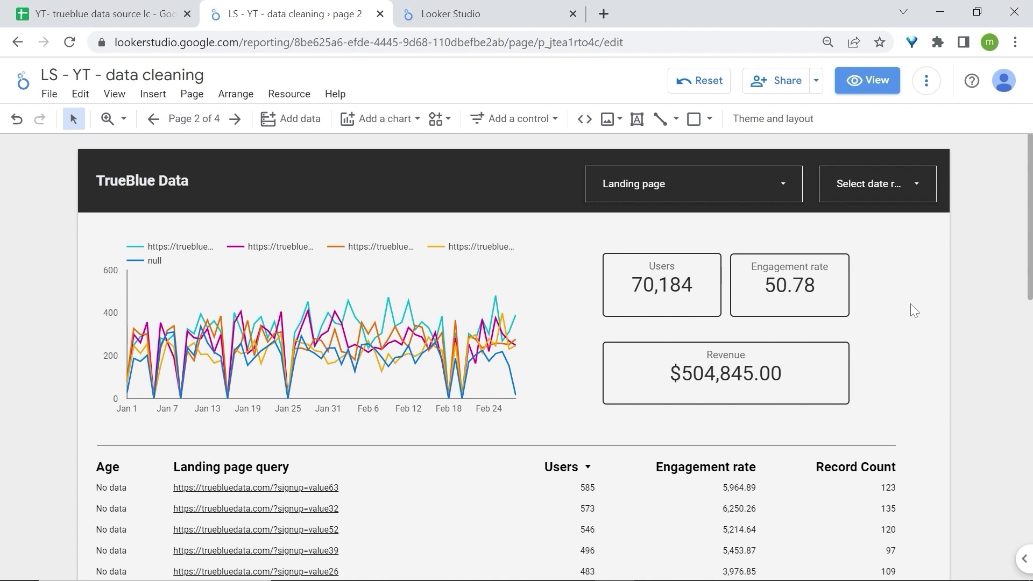
Exclude the null value in the report header's Landing page drop-down control
click(516, 119)
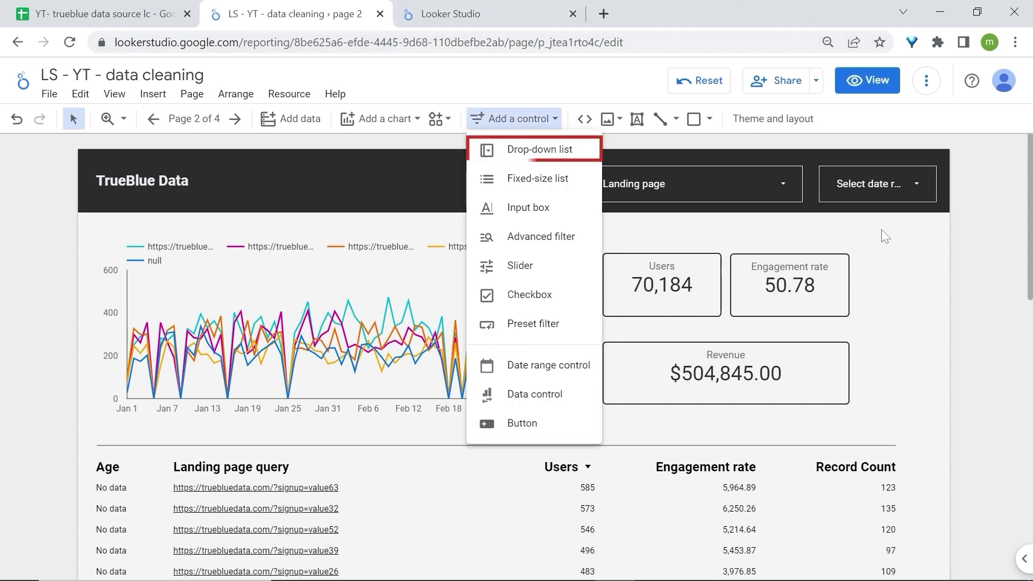
click(948, 251)
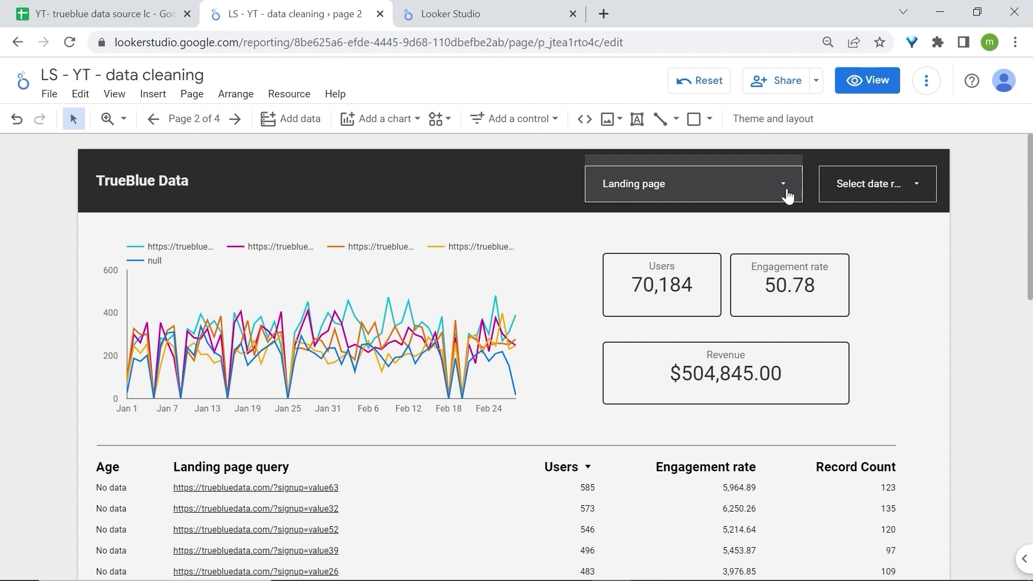
click(786, 193)
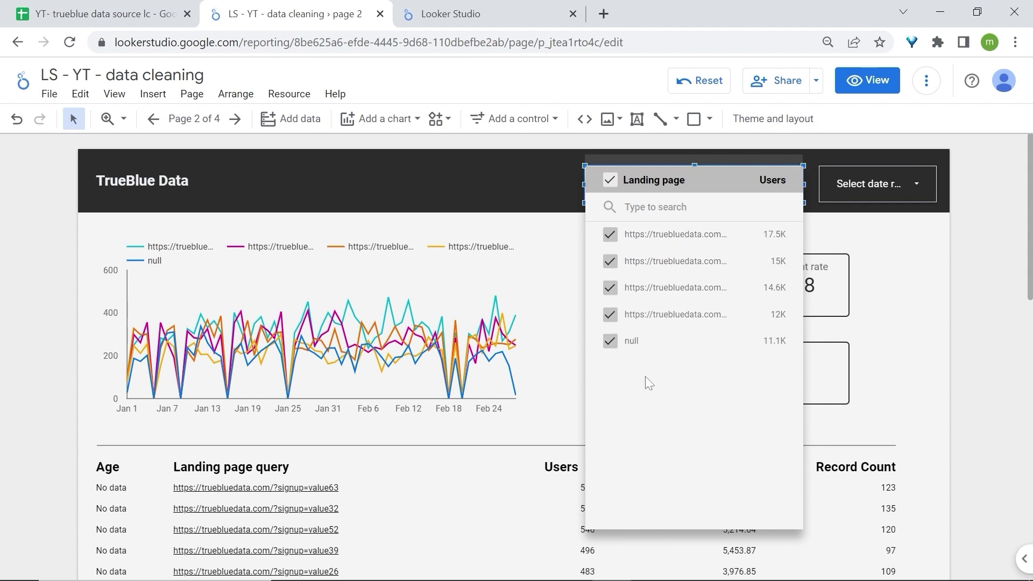
click(610, 343)
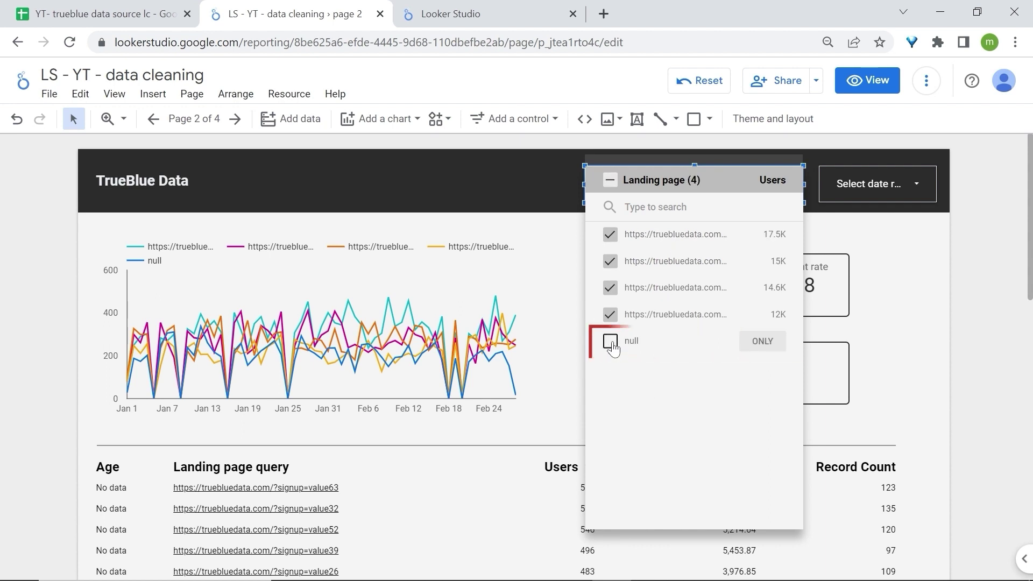
click(889, 297)
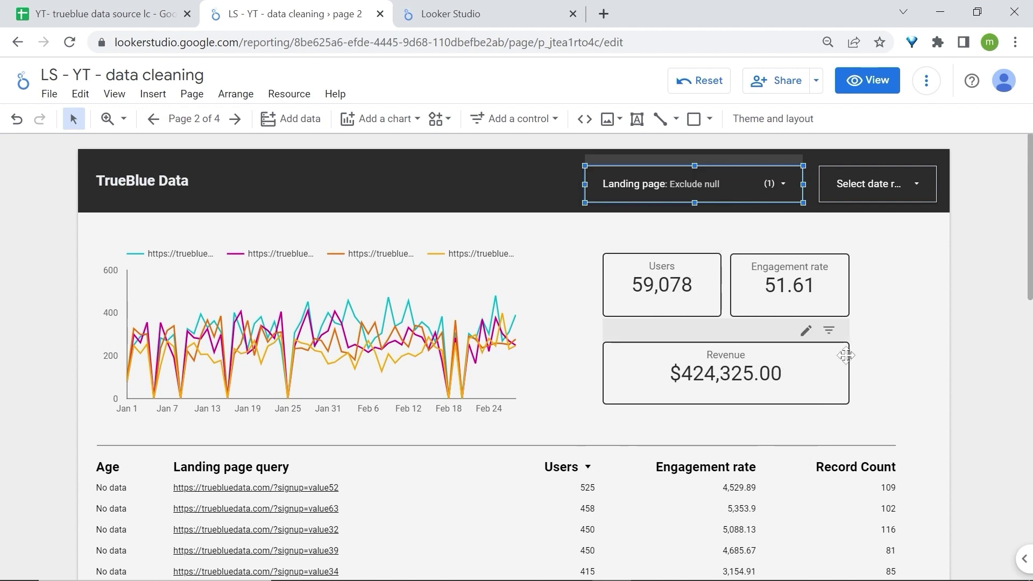
click(909, 301)
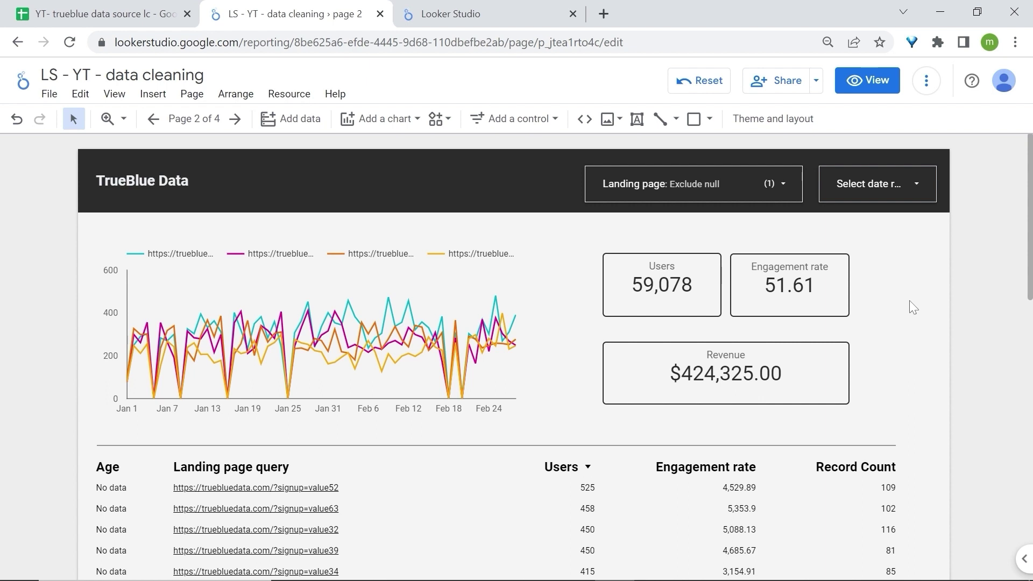
In the Google Sheets data source, clear the NULL Gender values in E9:E16 on the LS Null handling 1 sheet and undo the deletion
key(ctrl+shift+Tab)
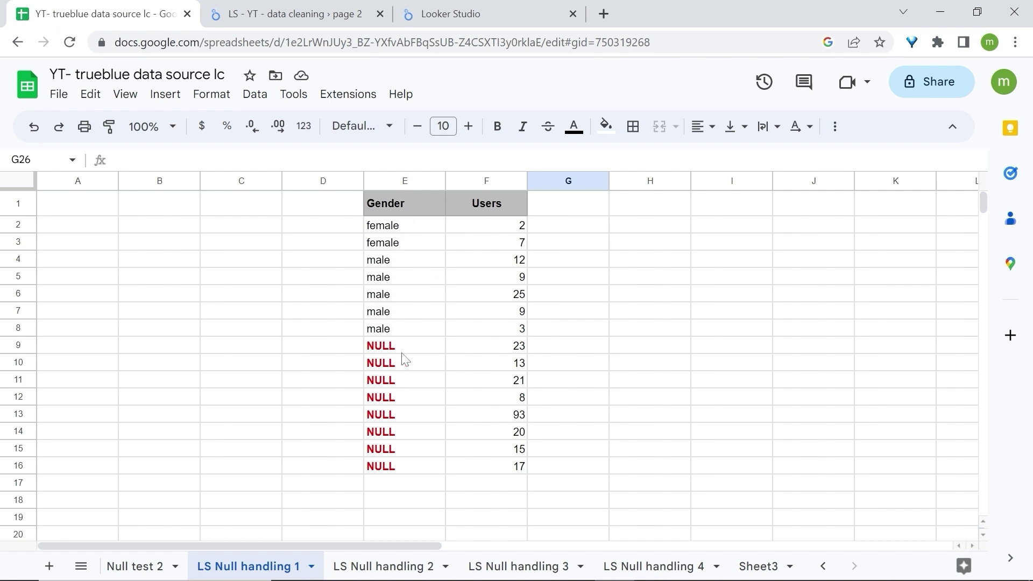
drag(402, 347, 407, 459)
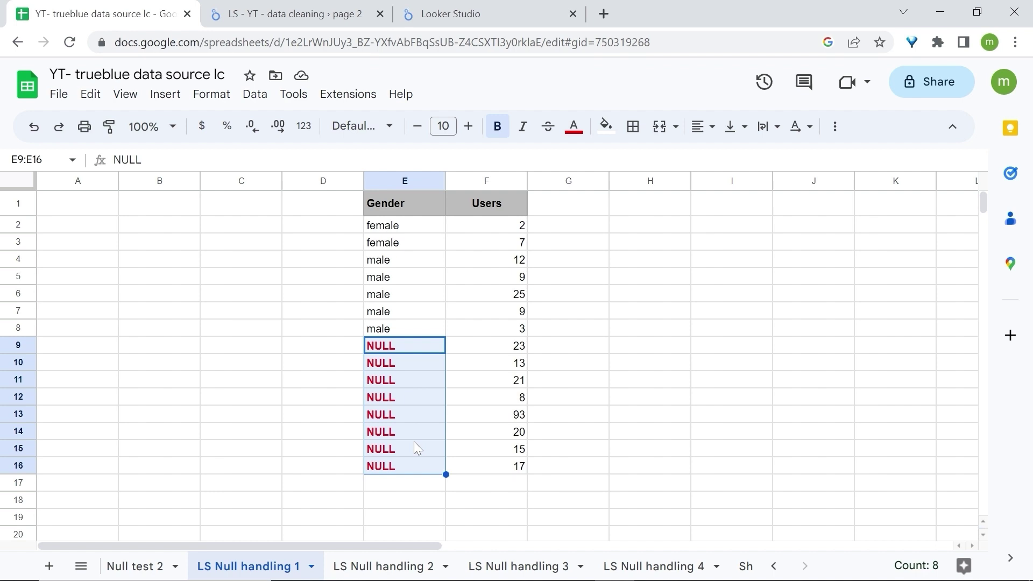
key(Delete)
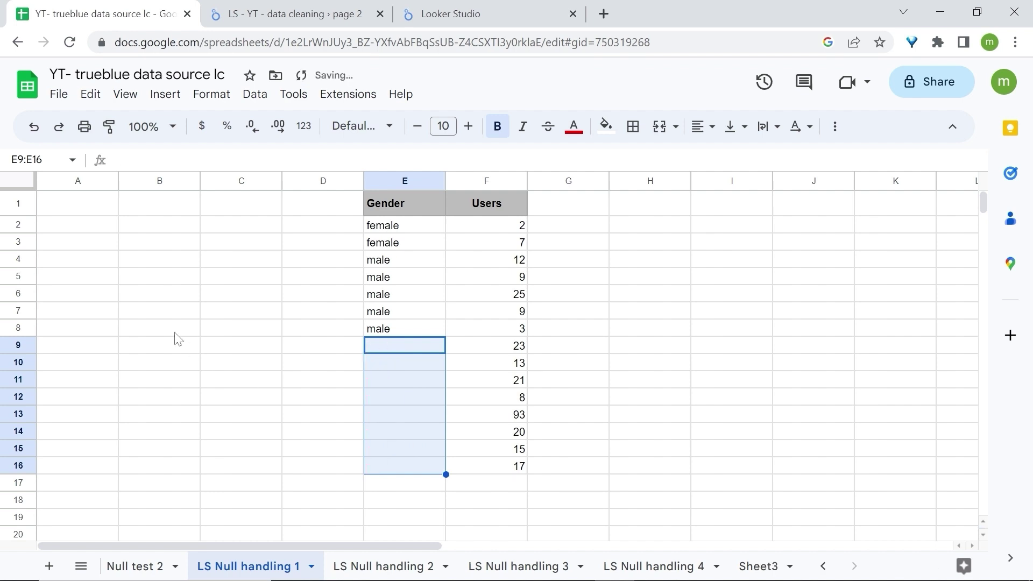
click(153, 315)
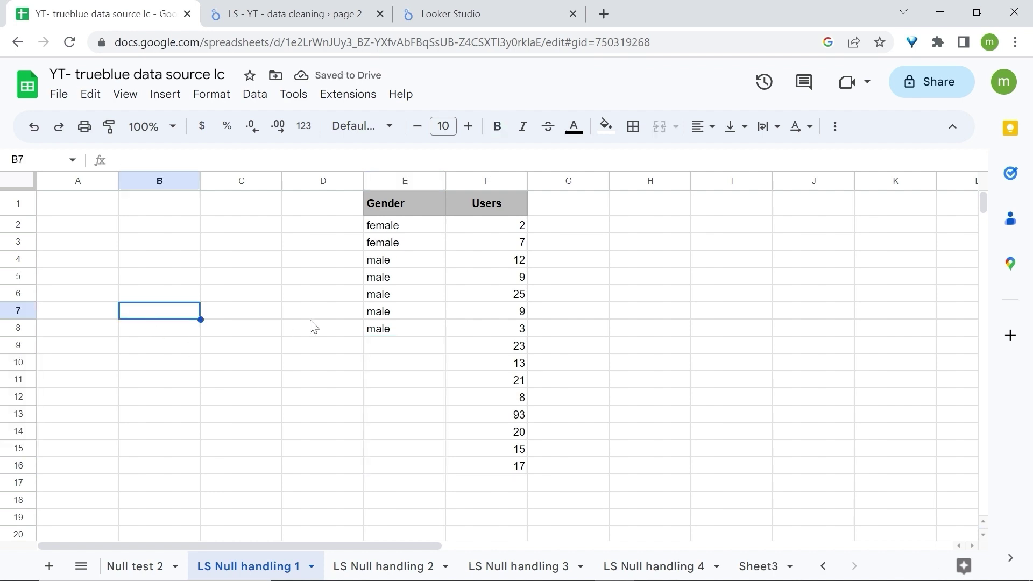
click(34, 129)
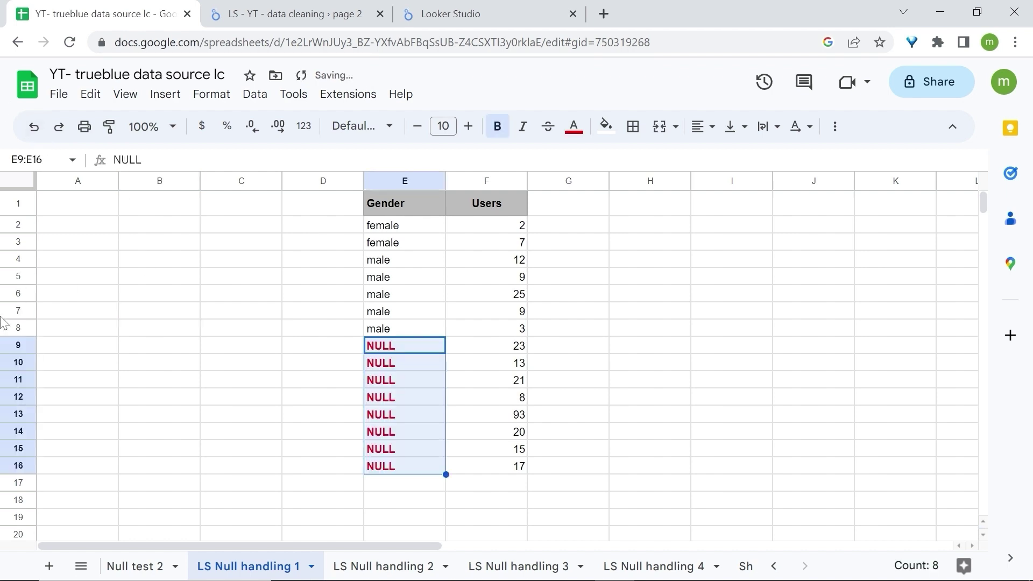
Select the entire rows 9 to 16 that contain the NULL Gender values
click(40, 331)
drag(18, 345, 20, 467)
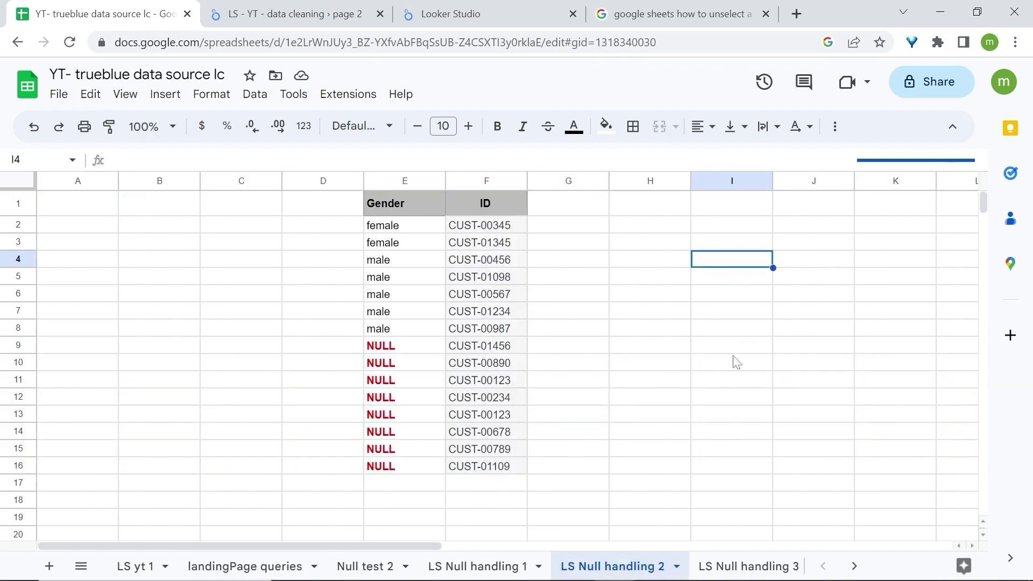
Select the whole ID column on the LS Null handling 2 sheet
click(508, 204)
click(498, 182)
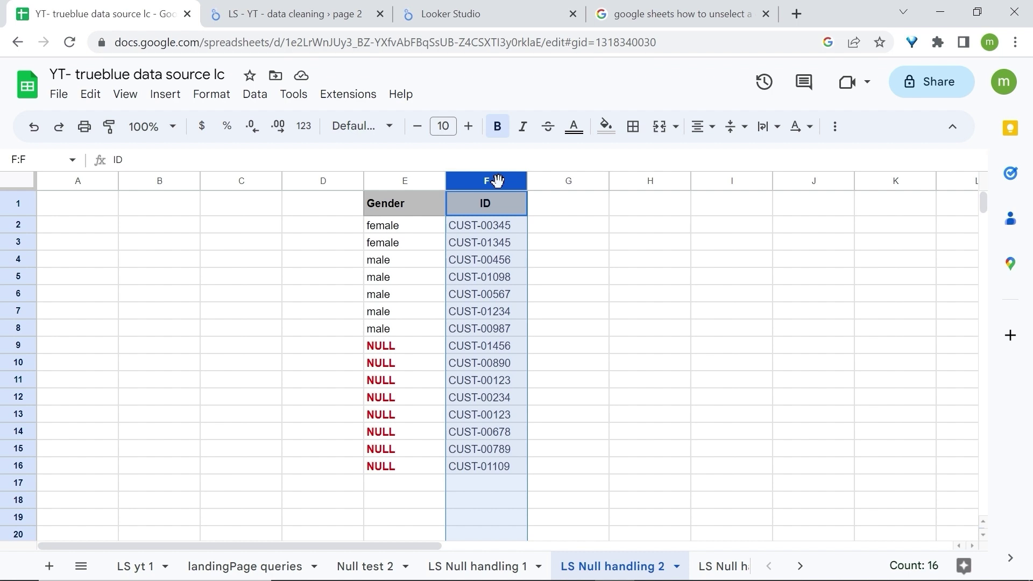
Select the entire rows 9 to 16 holding NULL Gender values on the LS Null handling 2 sheet
click(21, 345)
drag(24, 342, 17, 468)
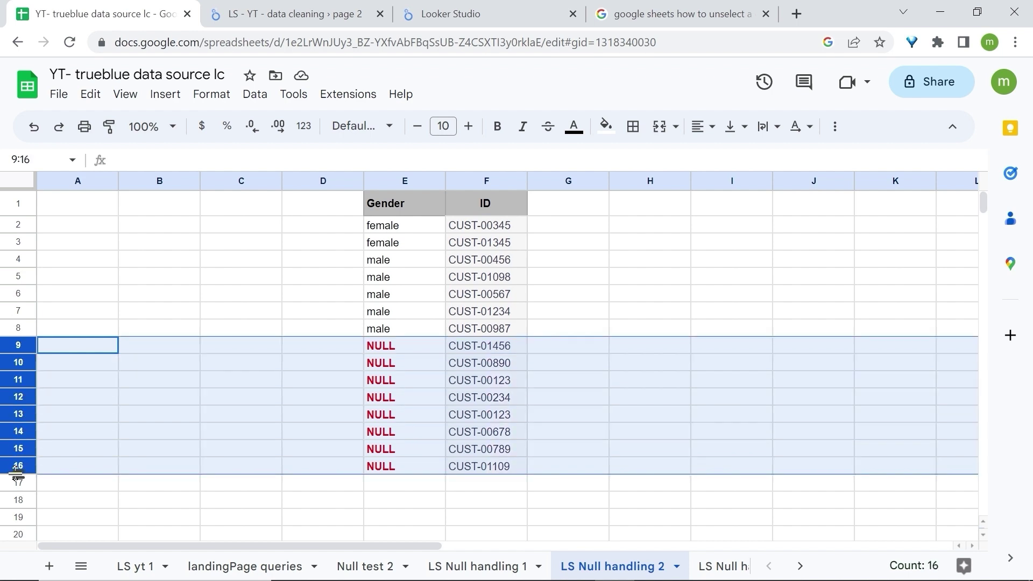
On the LS Null handling 3 sheet, clear the contents of rows 9 to 16 that hold NULL Gender values
click(721, 566)
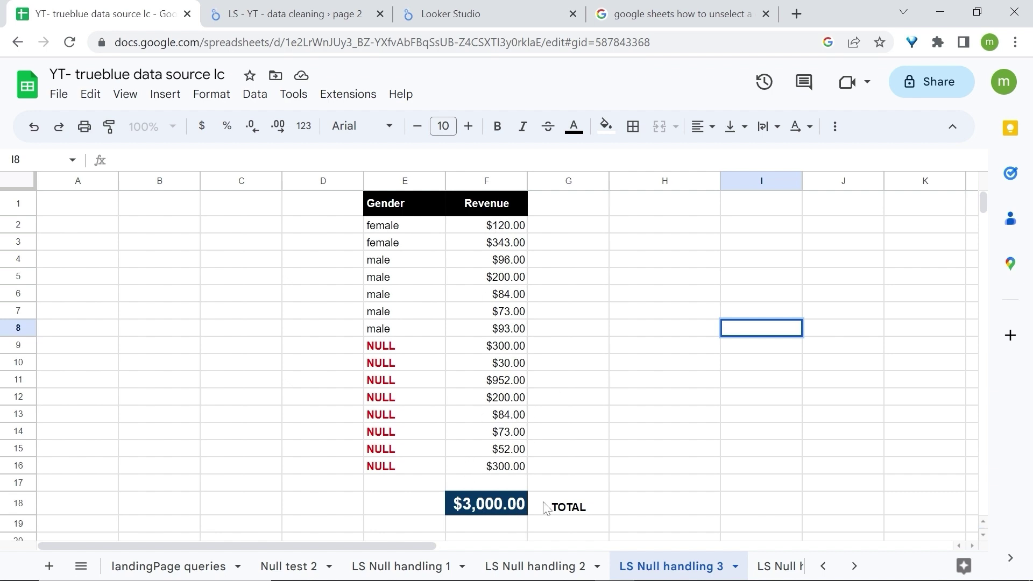
click(18, 345)
shift+click(18, 464)
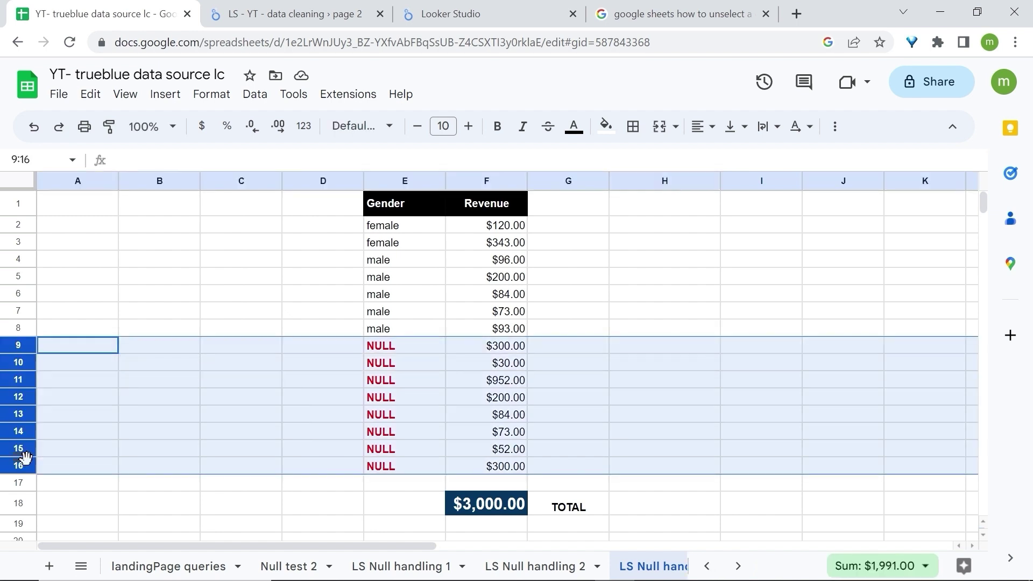
key(Delete)
click(606, 330)
click(433, 503)
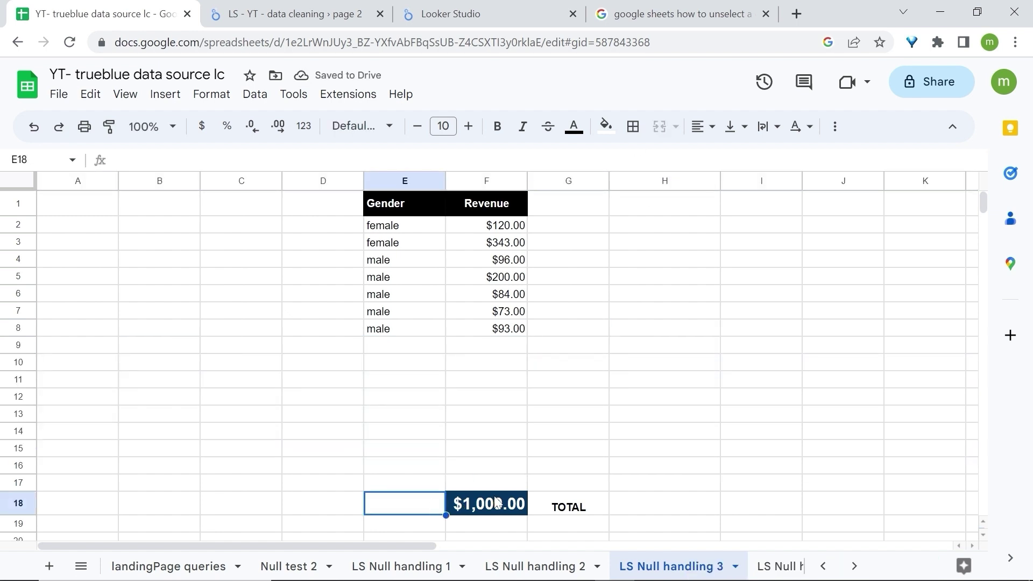
click(735, 463)
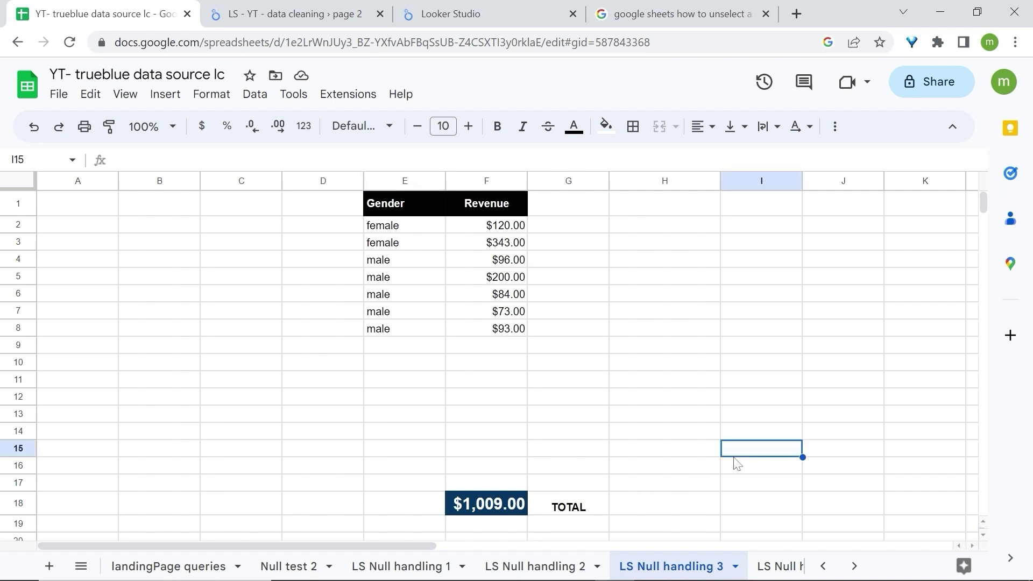
Switch to the Looker Studio report and include the null value again in the Landing page drop-down control
key(ctrl+Tab)
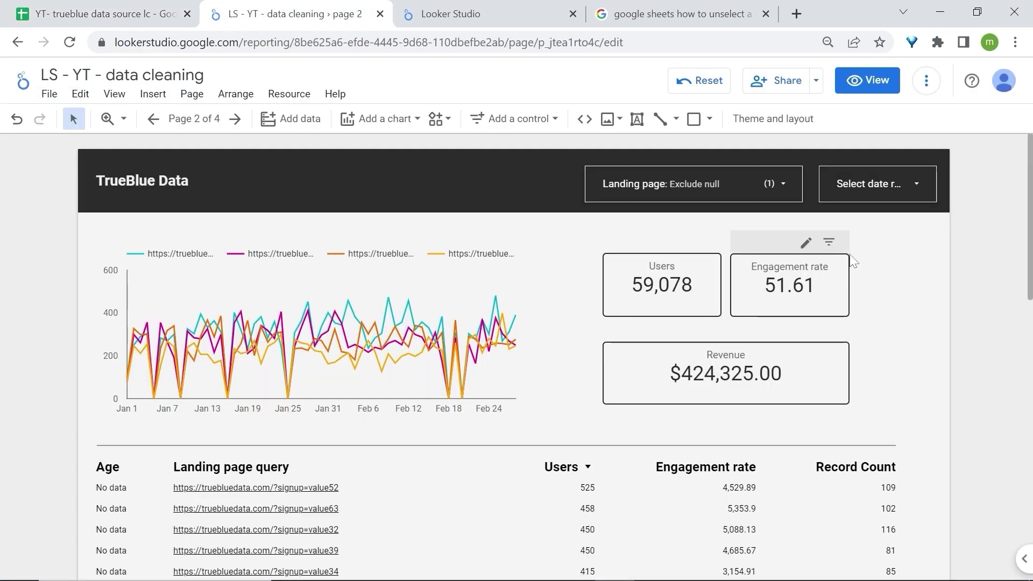
click(794, 195)
click(610, 342)
click(918, 305)
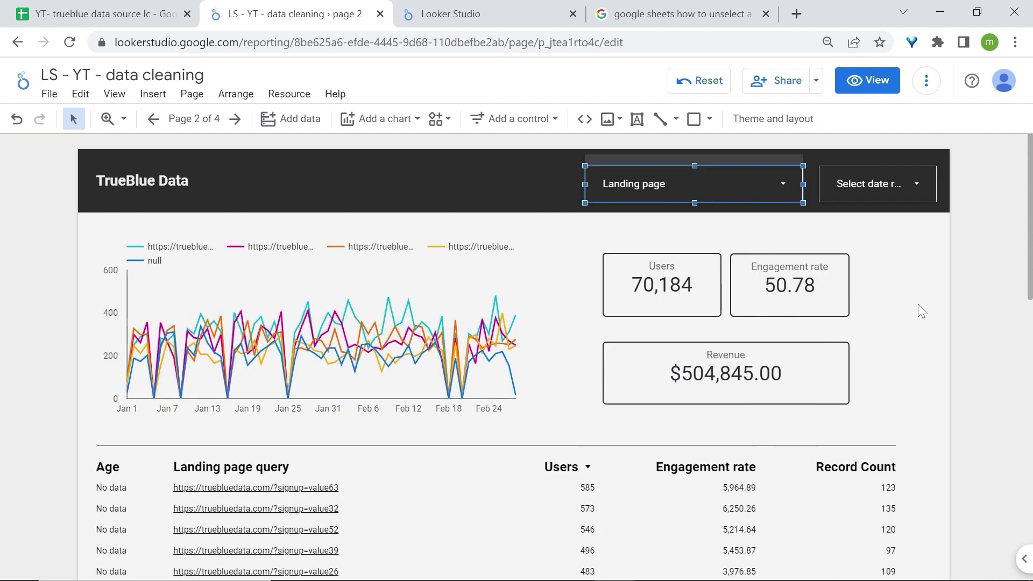
Show the report in view mode and exclude null from the Landing page control
key(ctrl+shift+e)
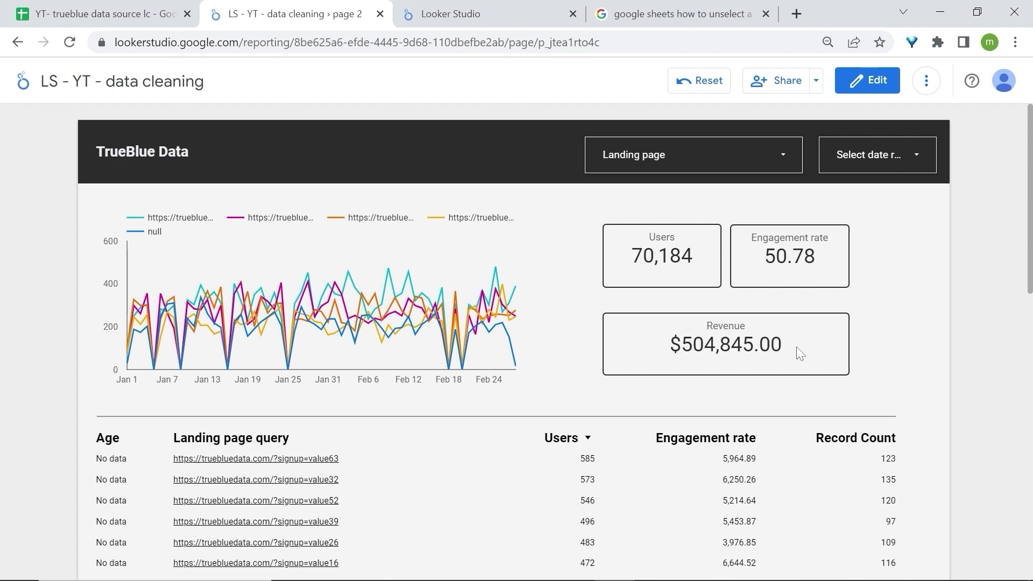
click(758, 161)
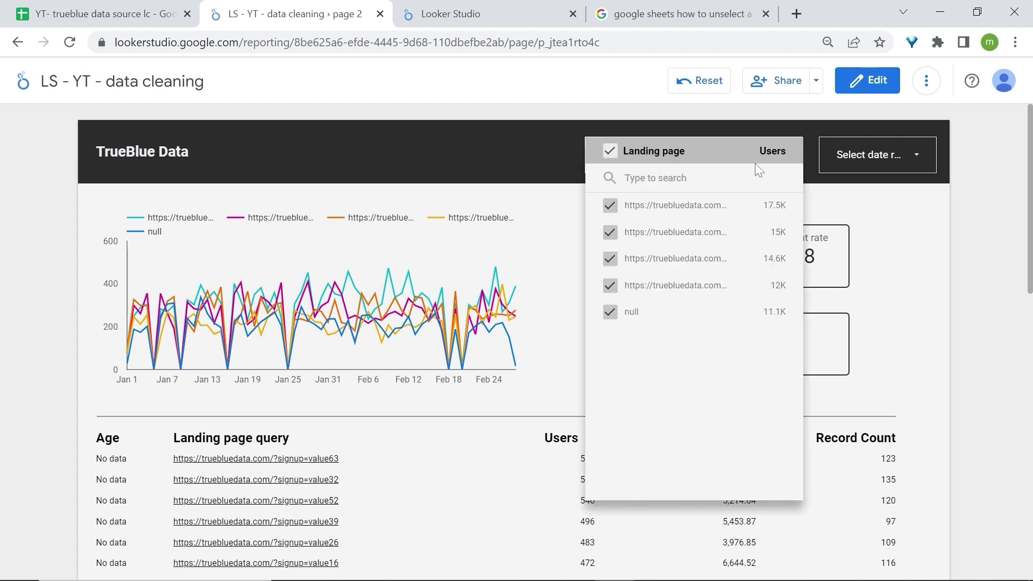
click(610, 312)
click(888, 275)
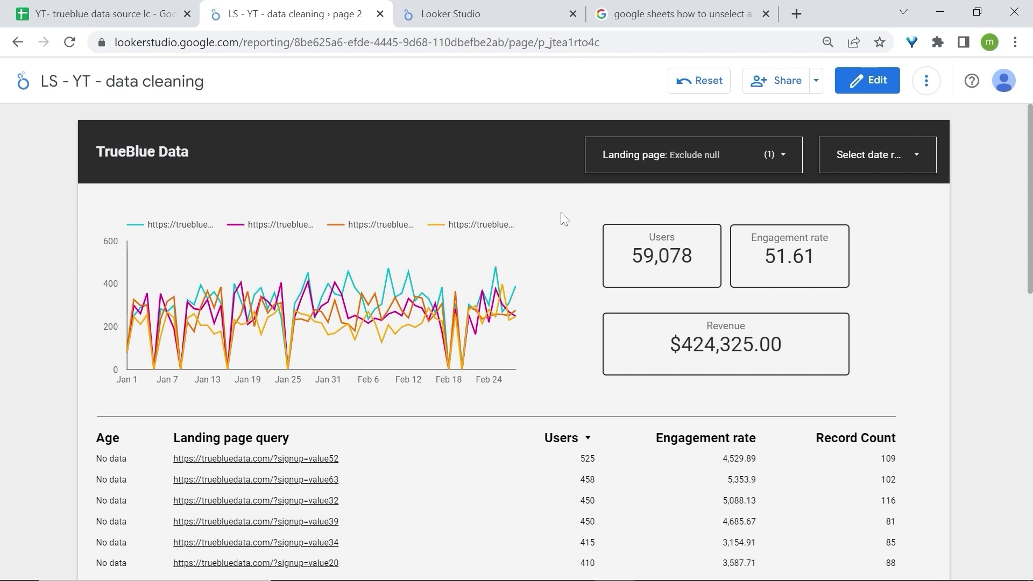
Restore the null value in the Landing page control while viewing the report
click(781, 156)
click(610, 312)
click(905, 348)
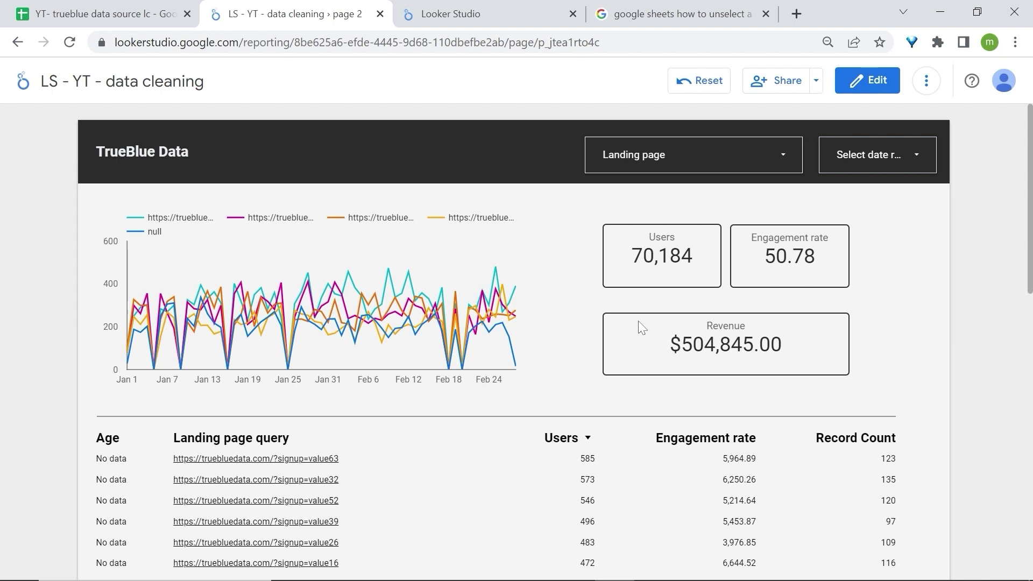
Sort the landing page query table by Users in ascending order
scroll(590, 367, down, 1)
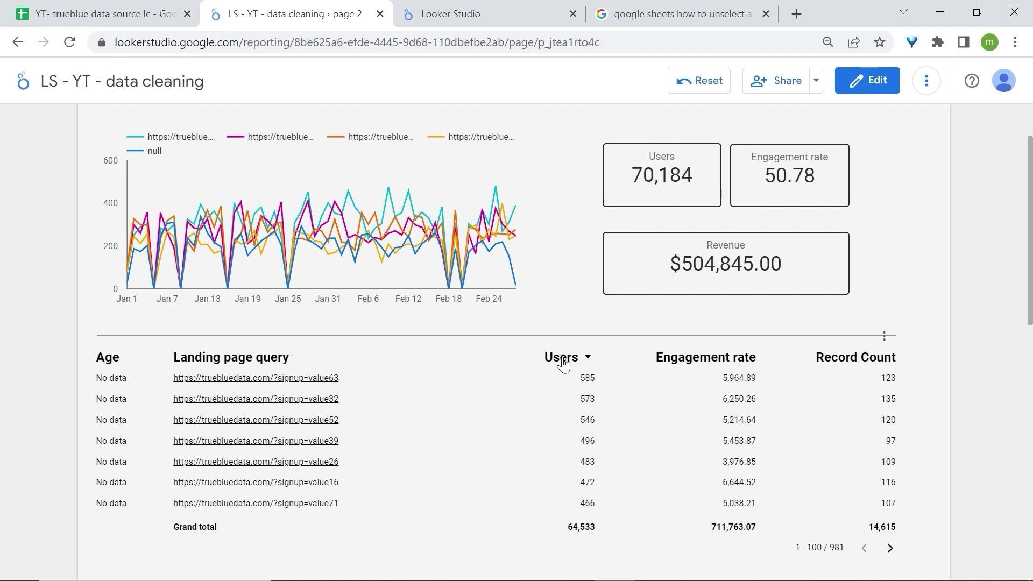
click(563, 360)
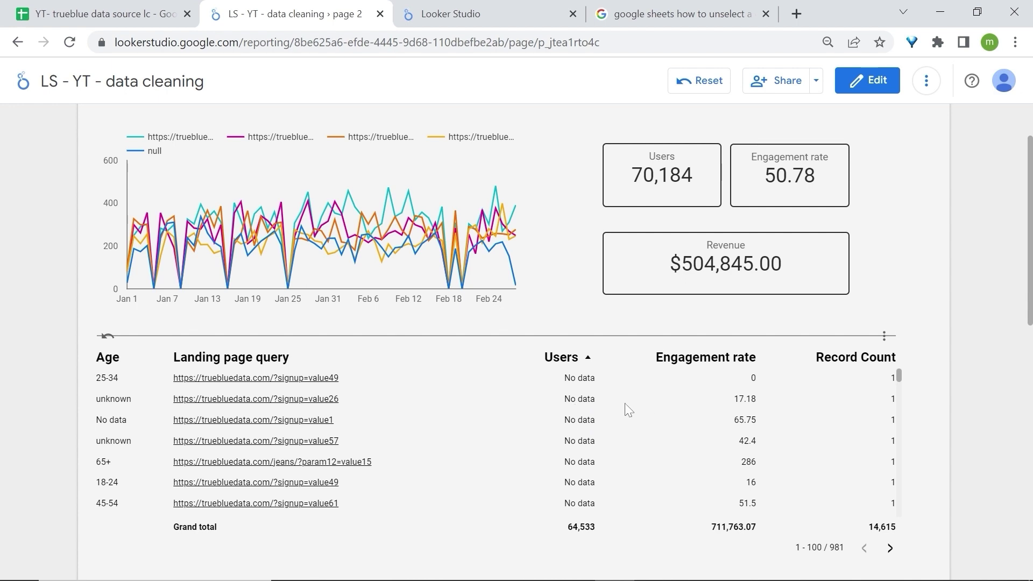
Return the report to edit mode and set the landing page query table's missing data style to Show "0"
click(870, 86)
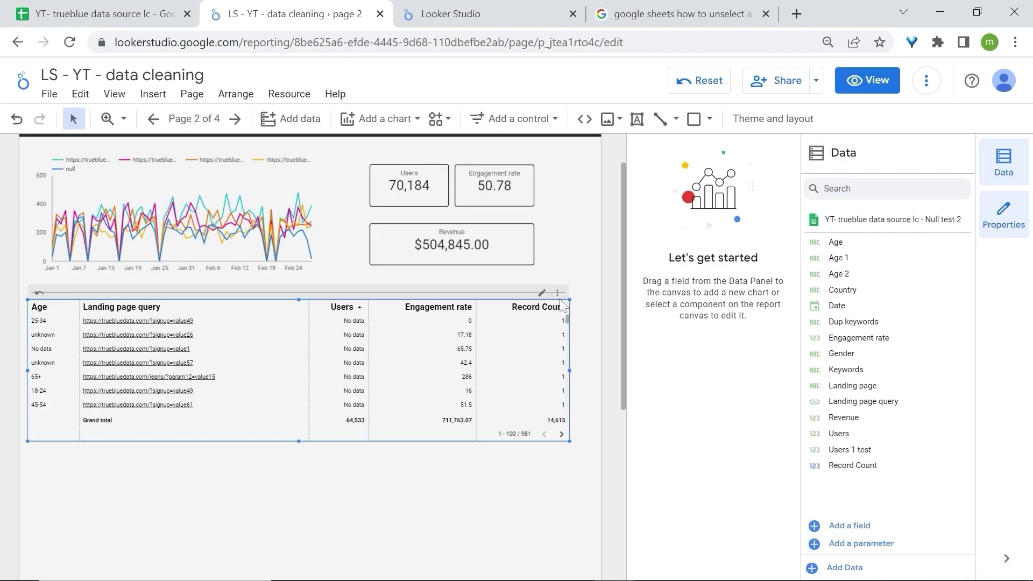
click(561, 305)
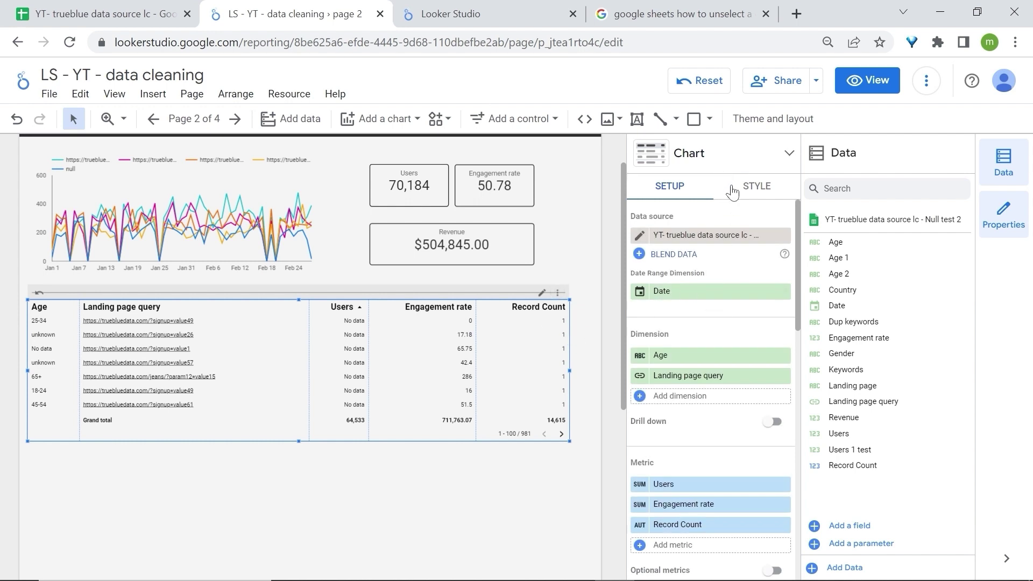
click(759, 189)
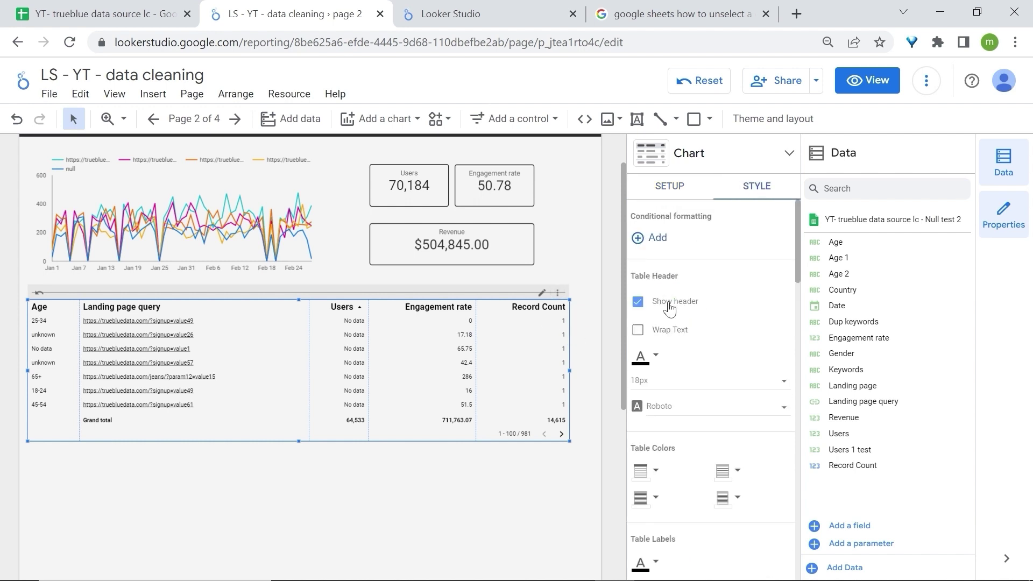
scroll(686, 334, down, 3)
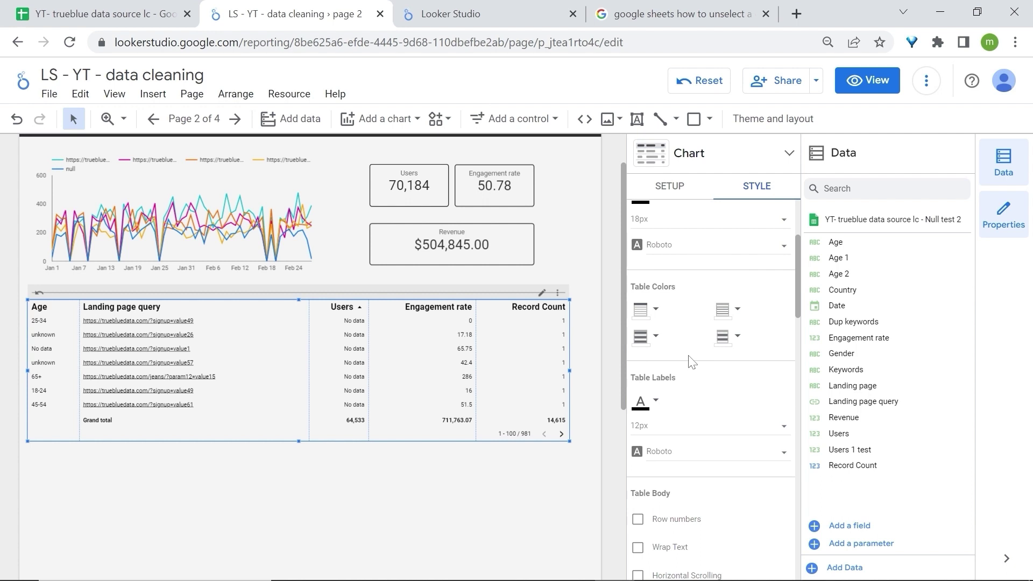
scroll(694, 358, down, 6)
scroll(694, 359, down, 3)
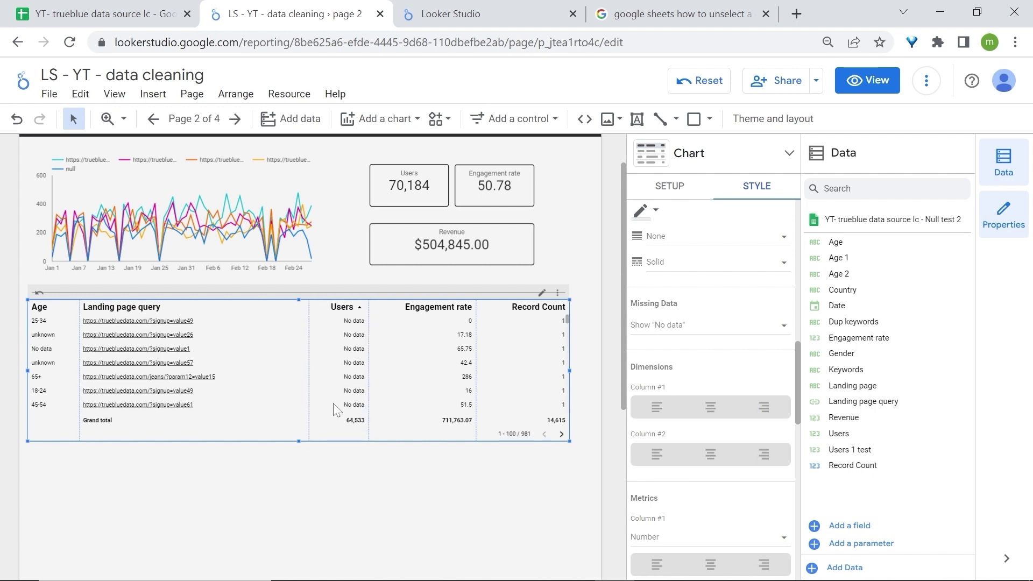
click(733, 333)
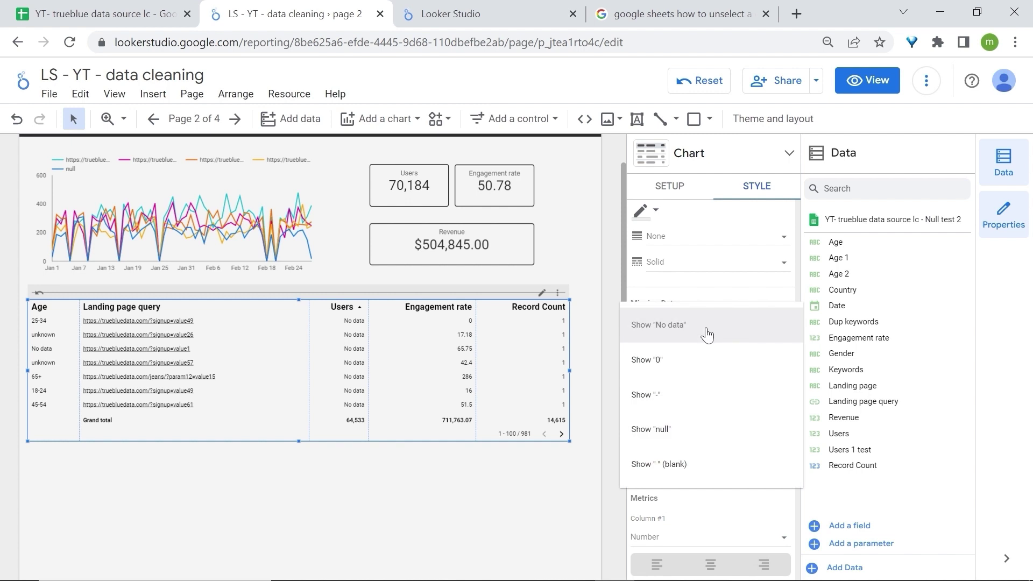
click(682, 367)
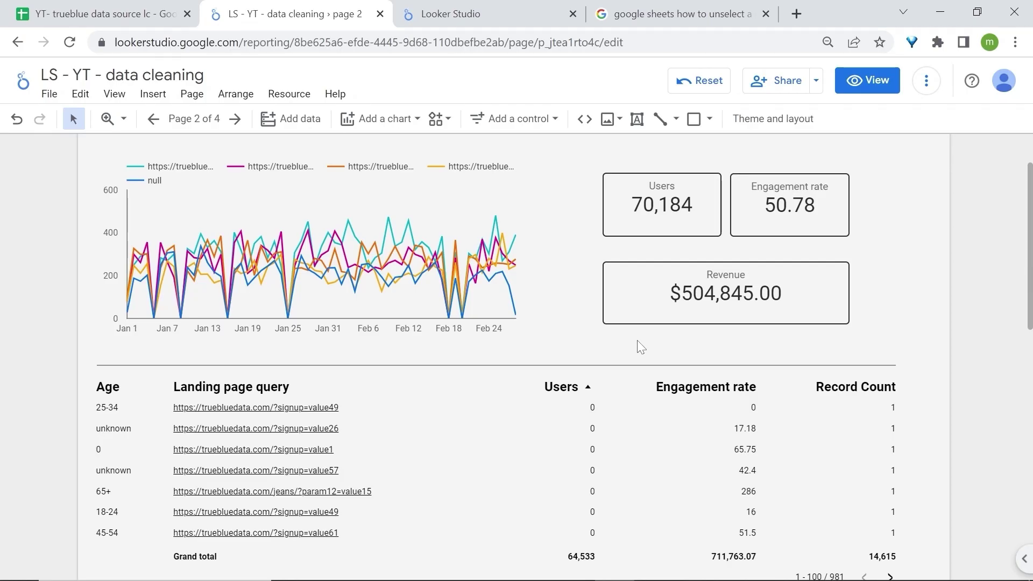
Insert a wide pie chart broken down by age over the landing page query table and select its blank category
click(382, 119)
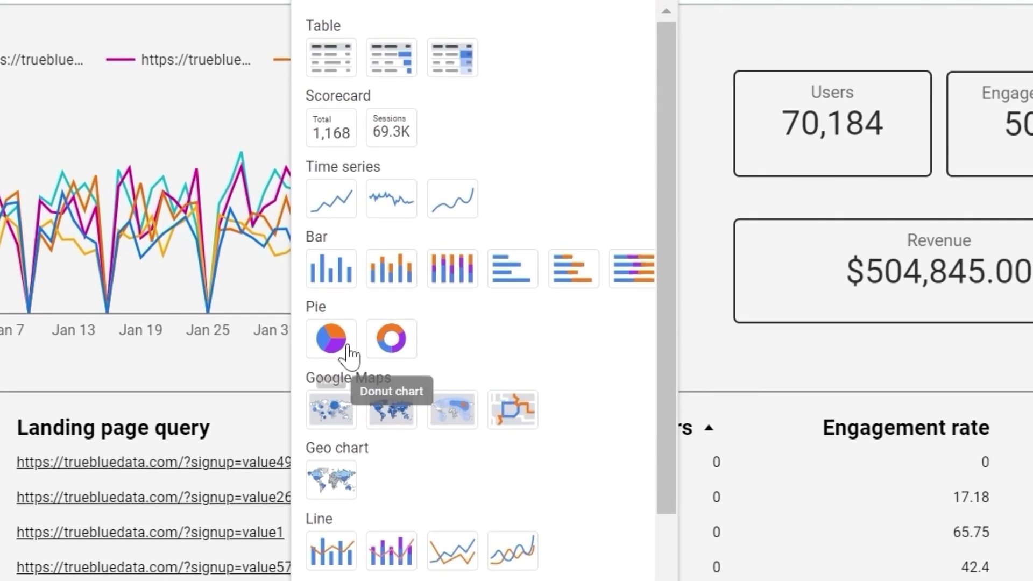
click(330, 337)
click(328, 332)
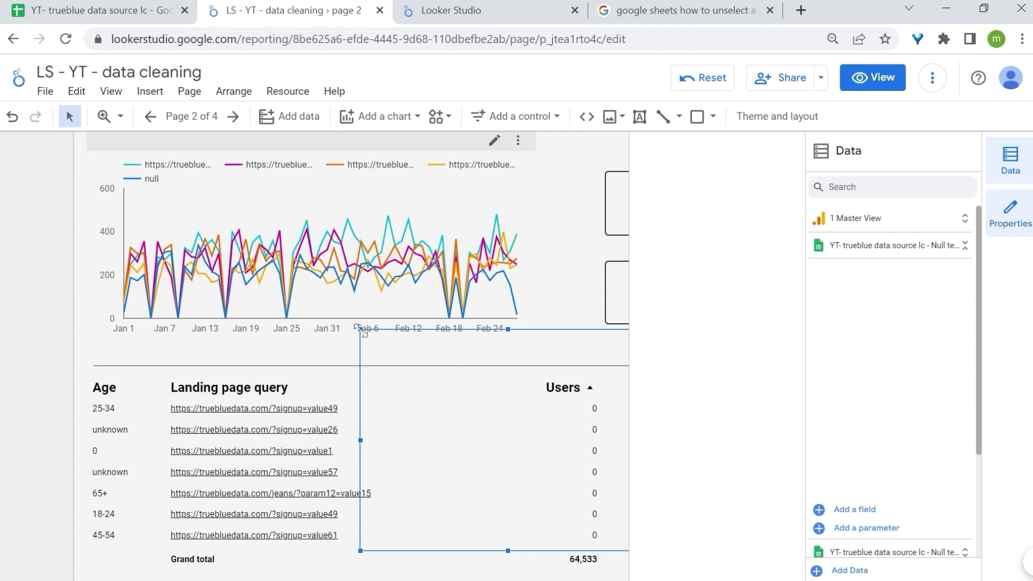
scroll(619, 355, down, 3)
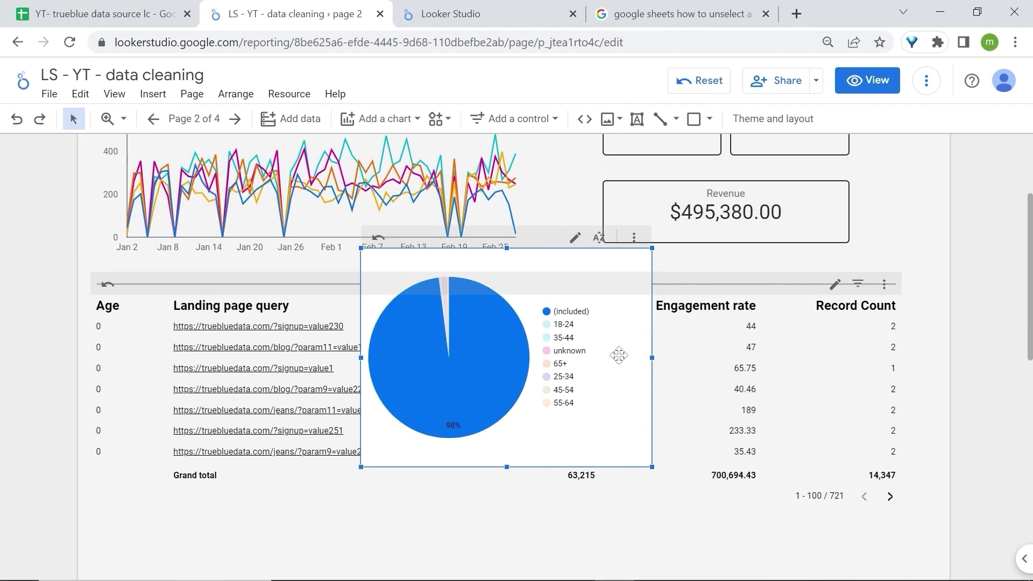
drag(605, 306, 633, 323)
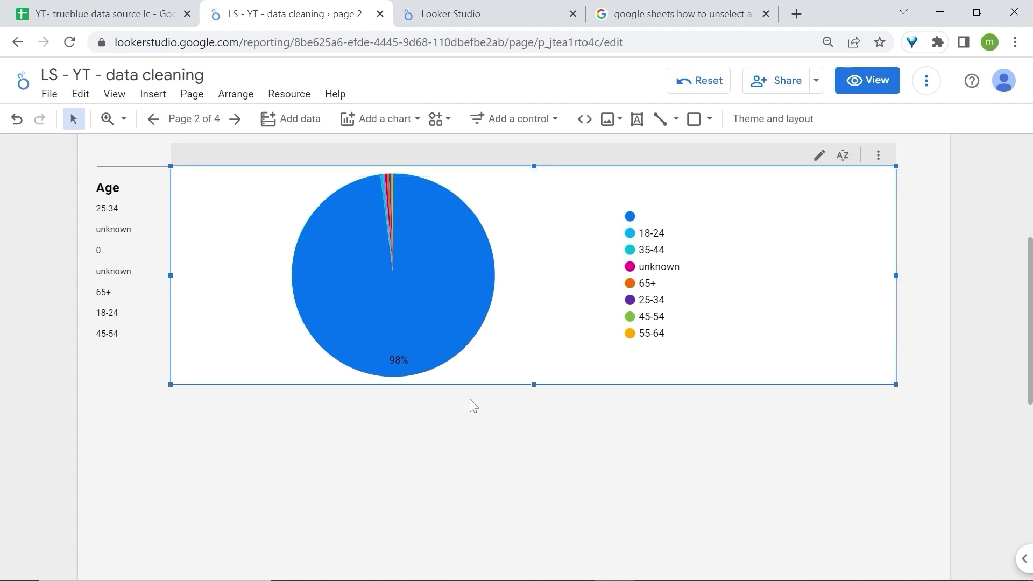
click(632, 215)
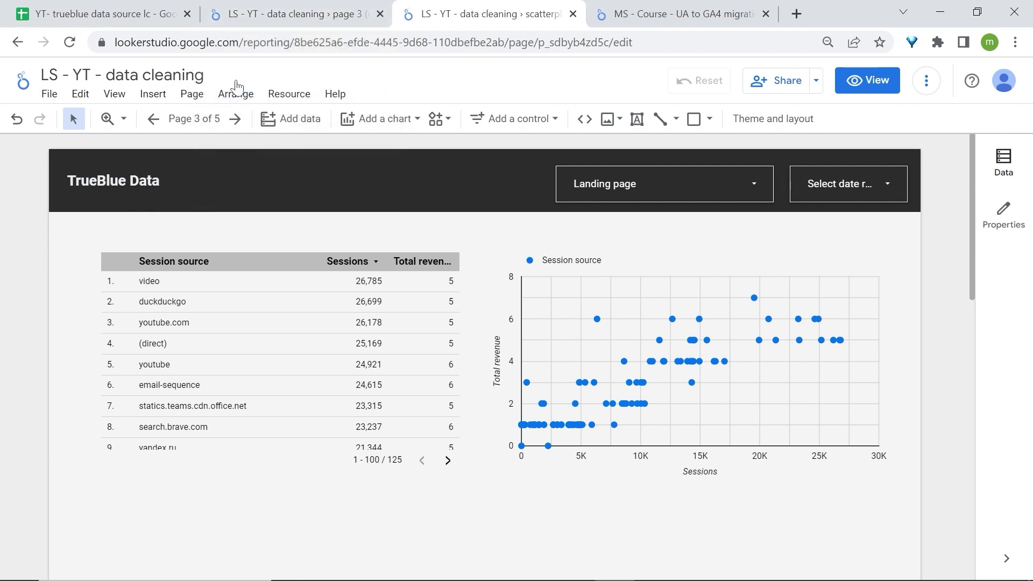
Check the Total revenue column for NA values on the scatterplot sales sheet of the Google Sheets data source
click(134, 13)
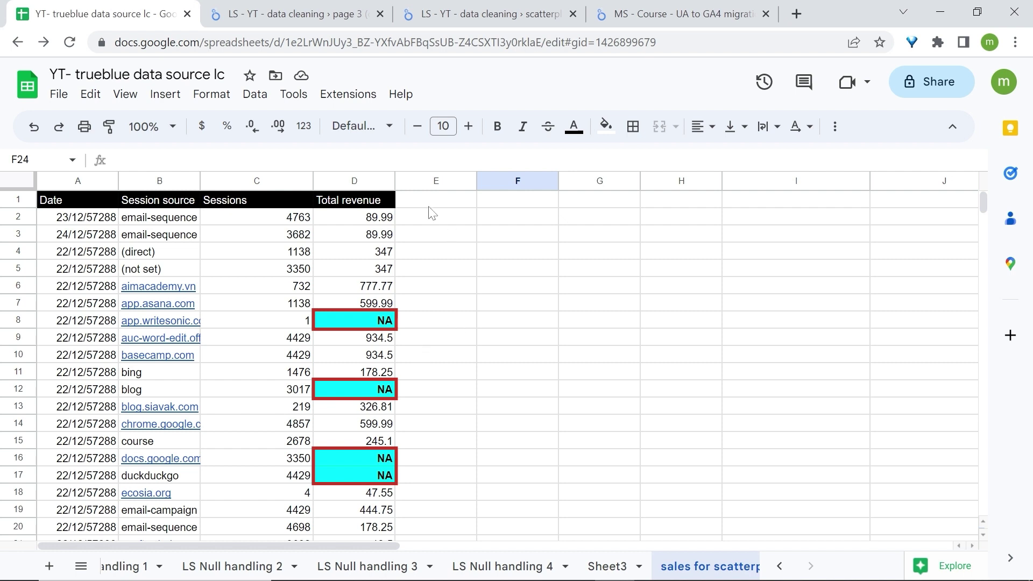
key(ctrl+3)
In the scatter chart's data source in Looker Studio, change the Total revenue field type to Number
click(817, 272)
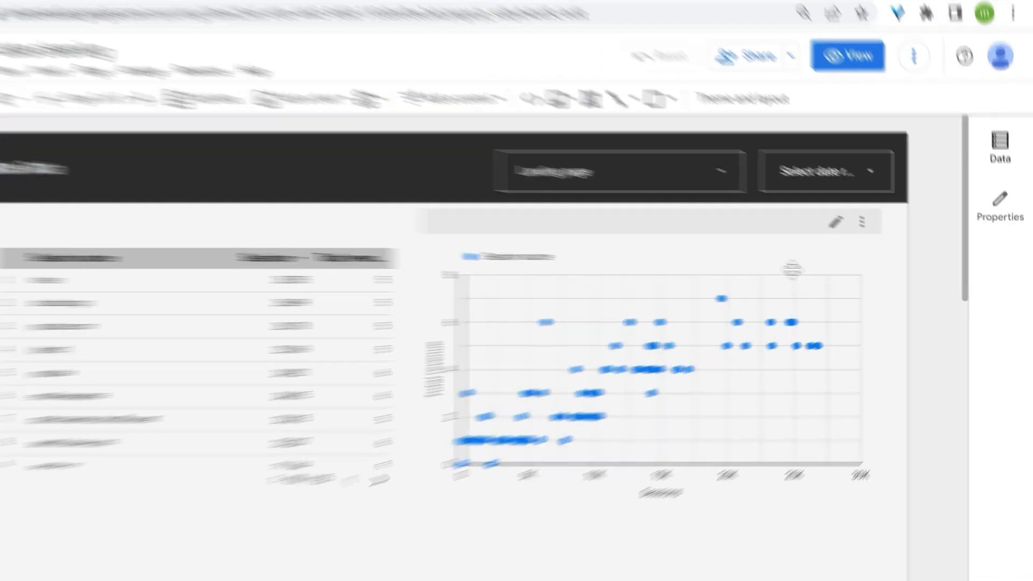
click(1003, 215)
click(1003, 161)
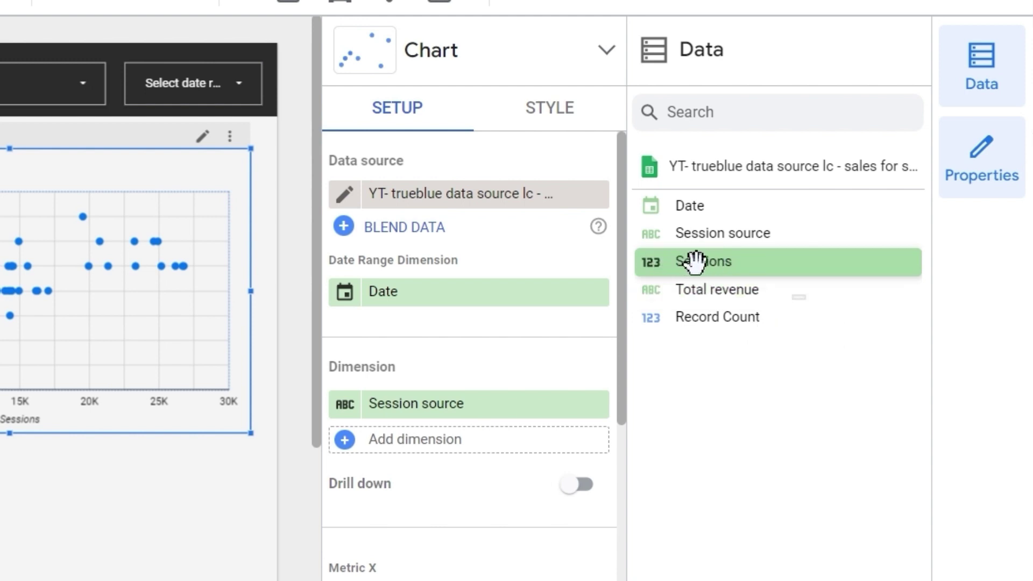
click(651, 171)
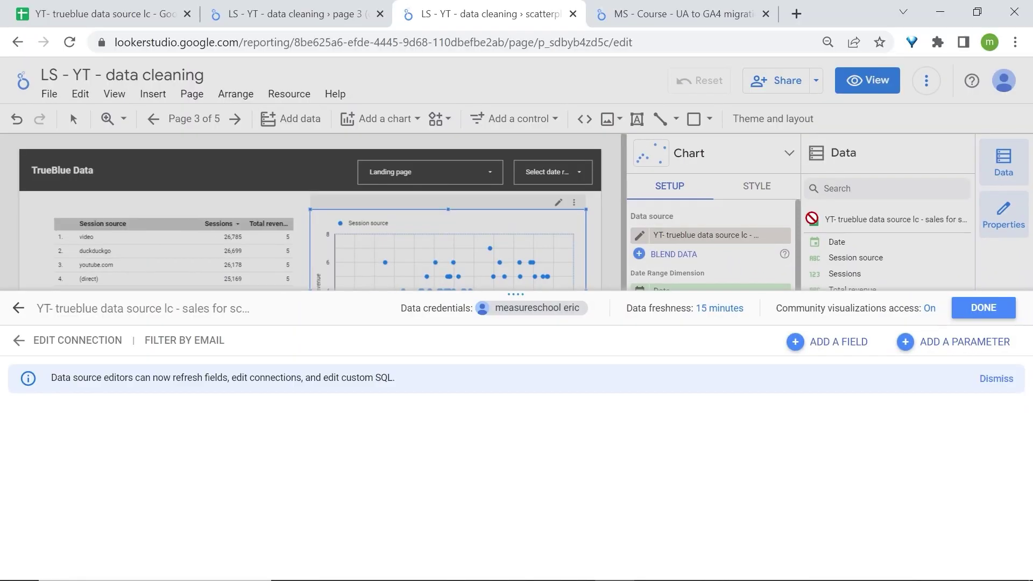
drag(515, 364, 517, 193)
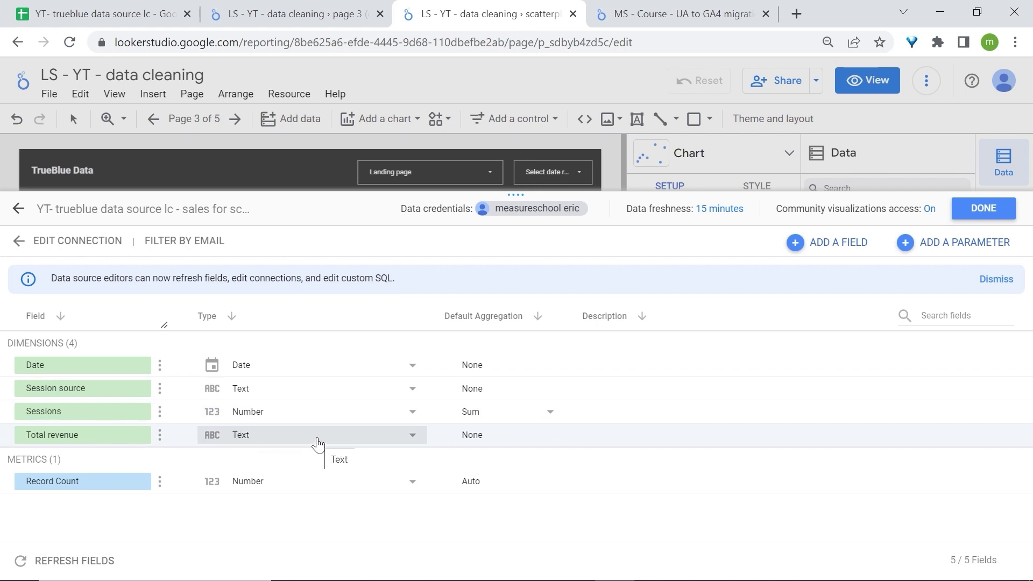
click(318, 442)
mouse_move(334, 418)
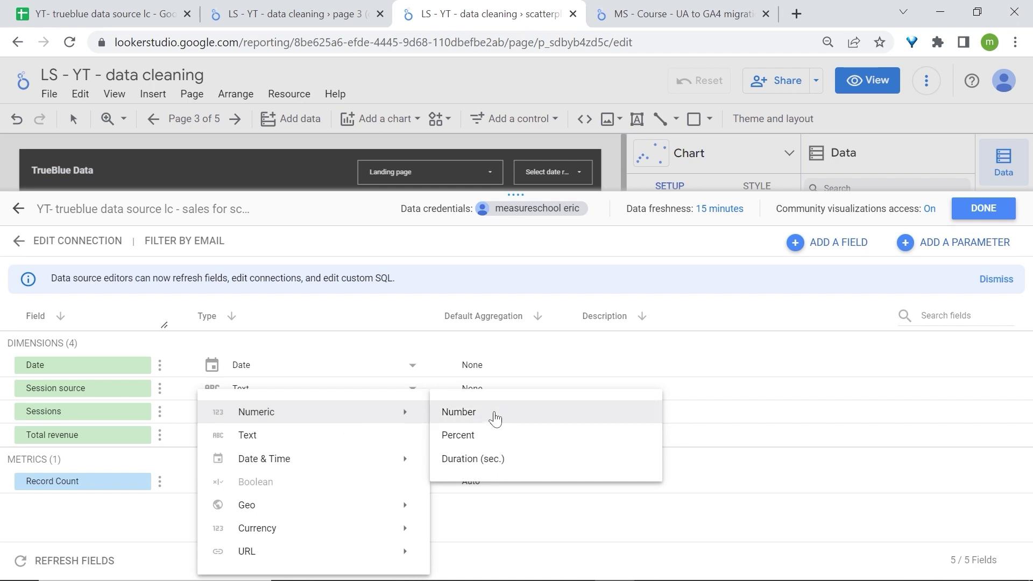
click(504, 418)
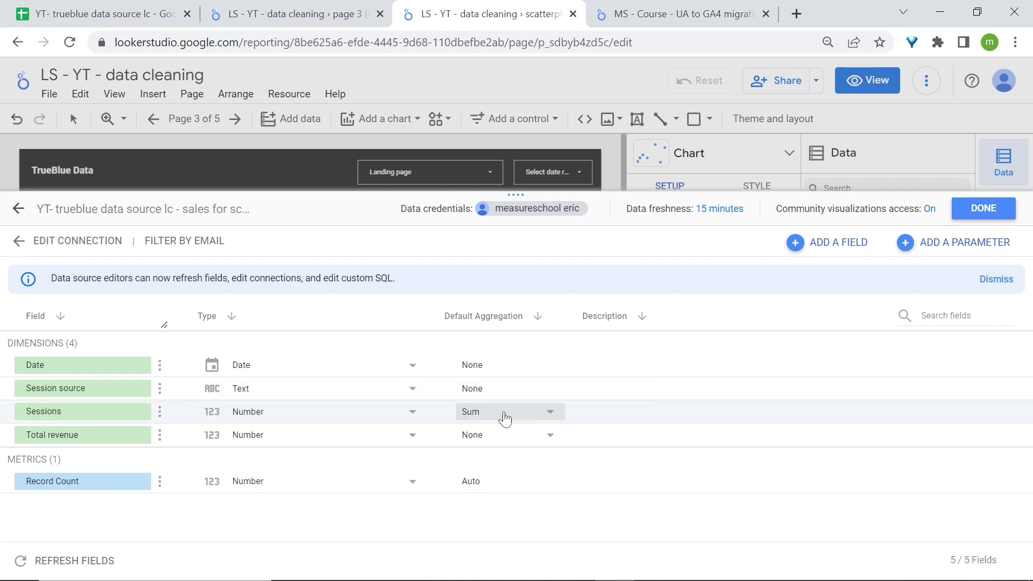
click(977, 214)
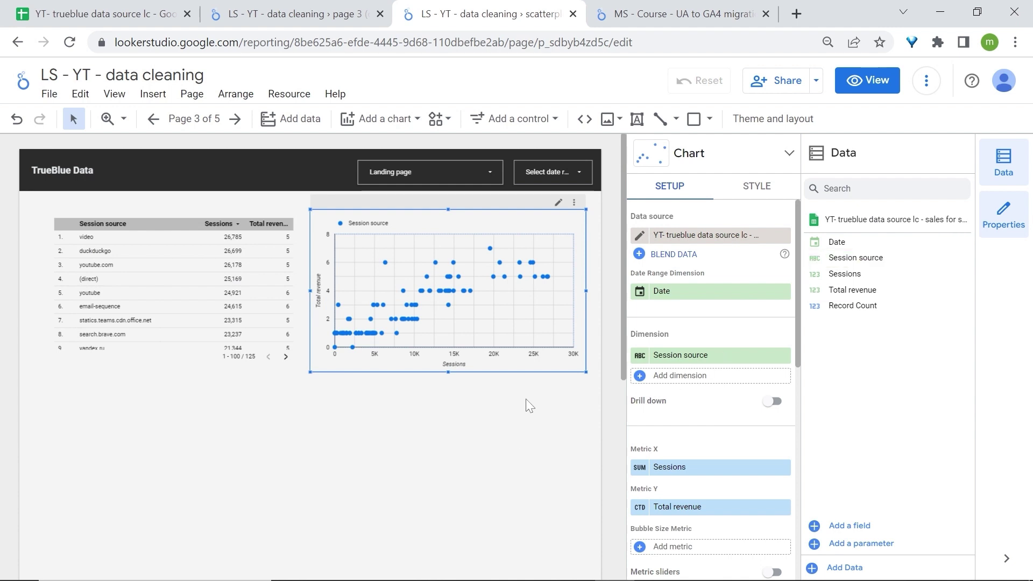
Replace the scatter chart's Metric Y with the summed Total revenue field and reload the report
scroll(610, 405, down, 2)
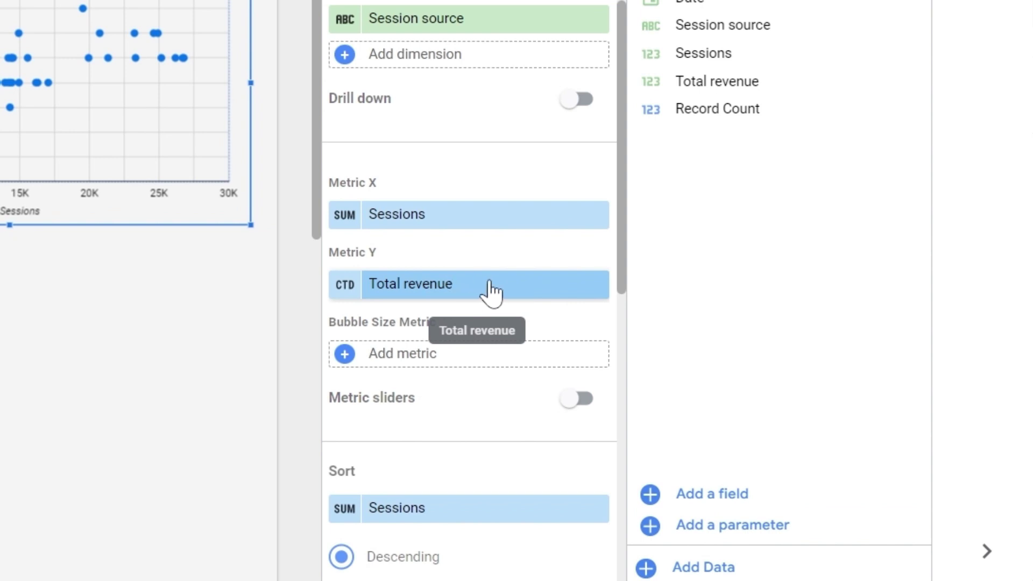
click(490, 290)
scroll(491, 290, down, 1)
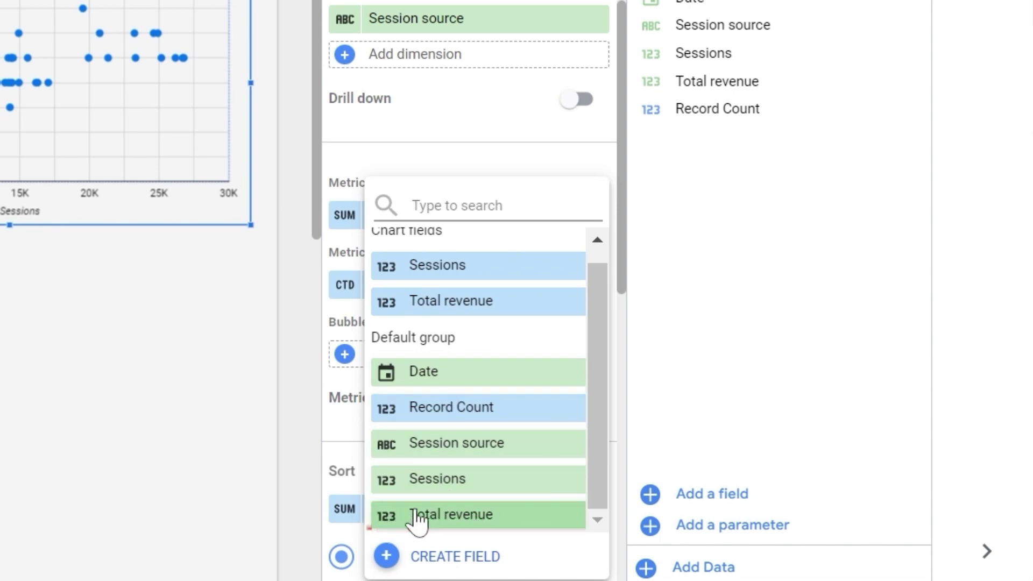
click(445, 518)
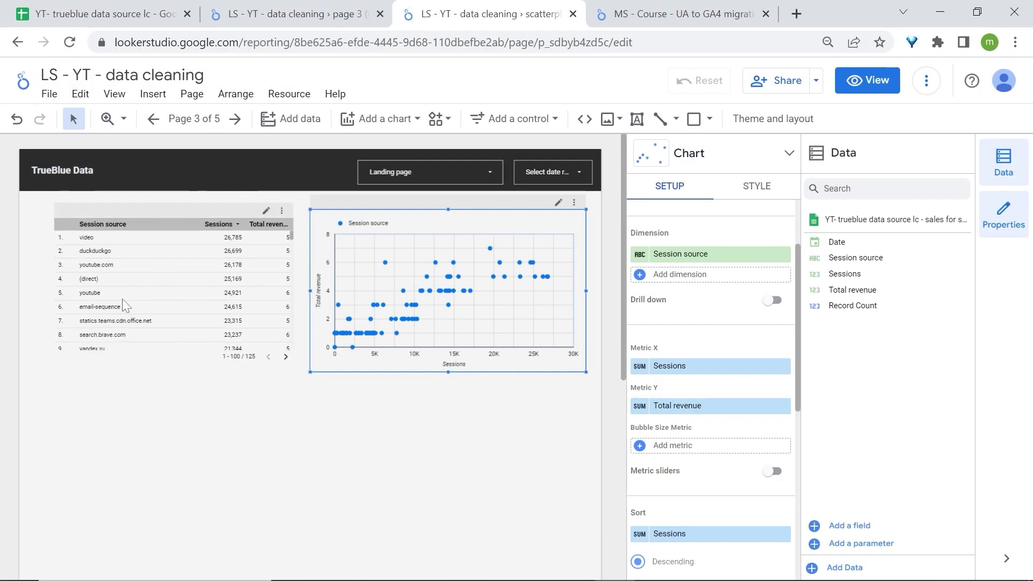
click(69, 43)
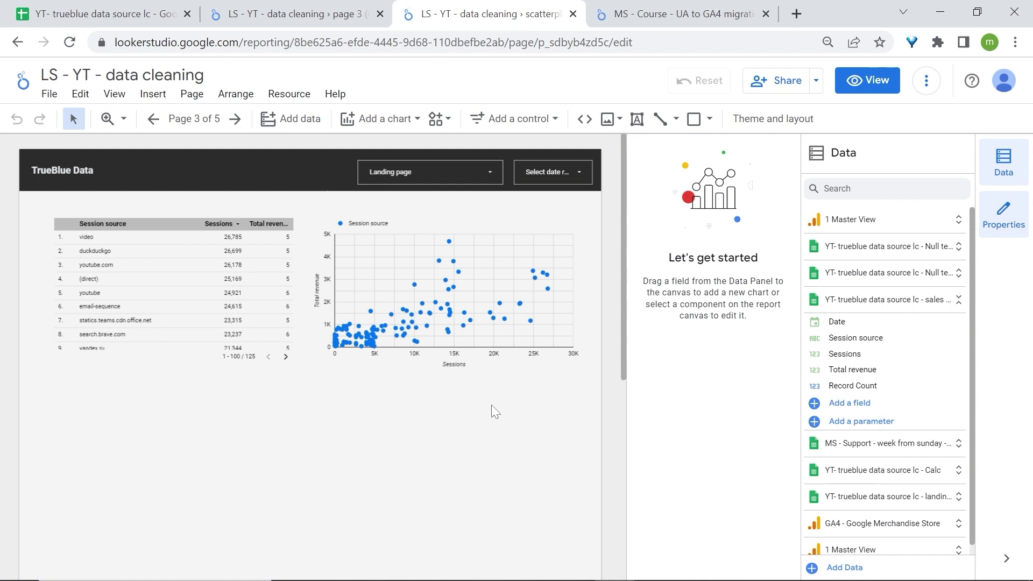
Collapse the data and properties area and switch to the report page with the Age and Age 1 table
click(1009, 561)
key(ctrl+shift+Tab)
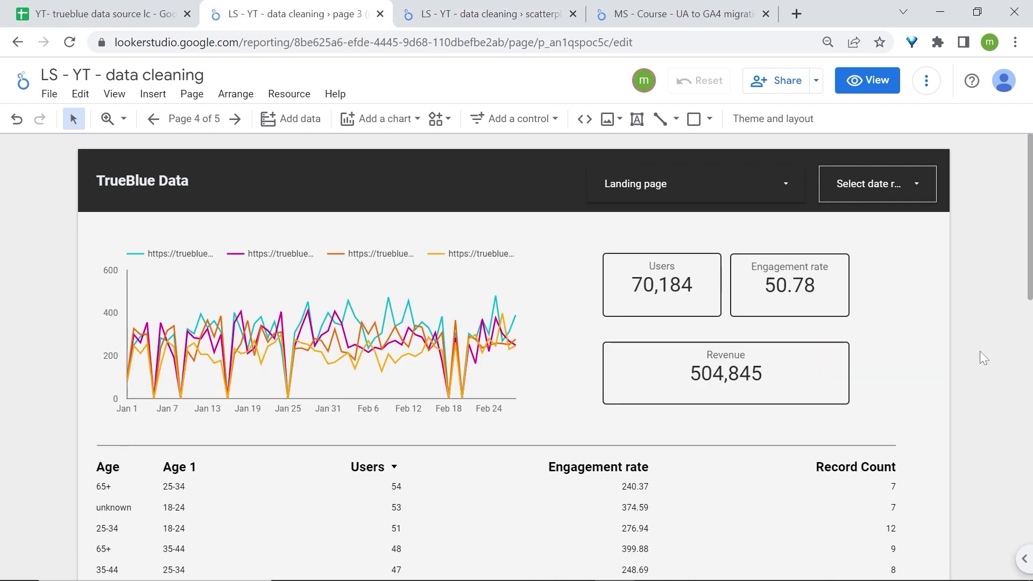